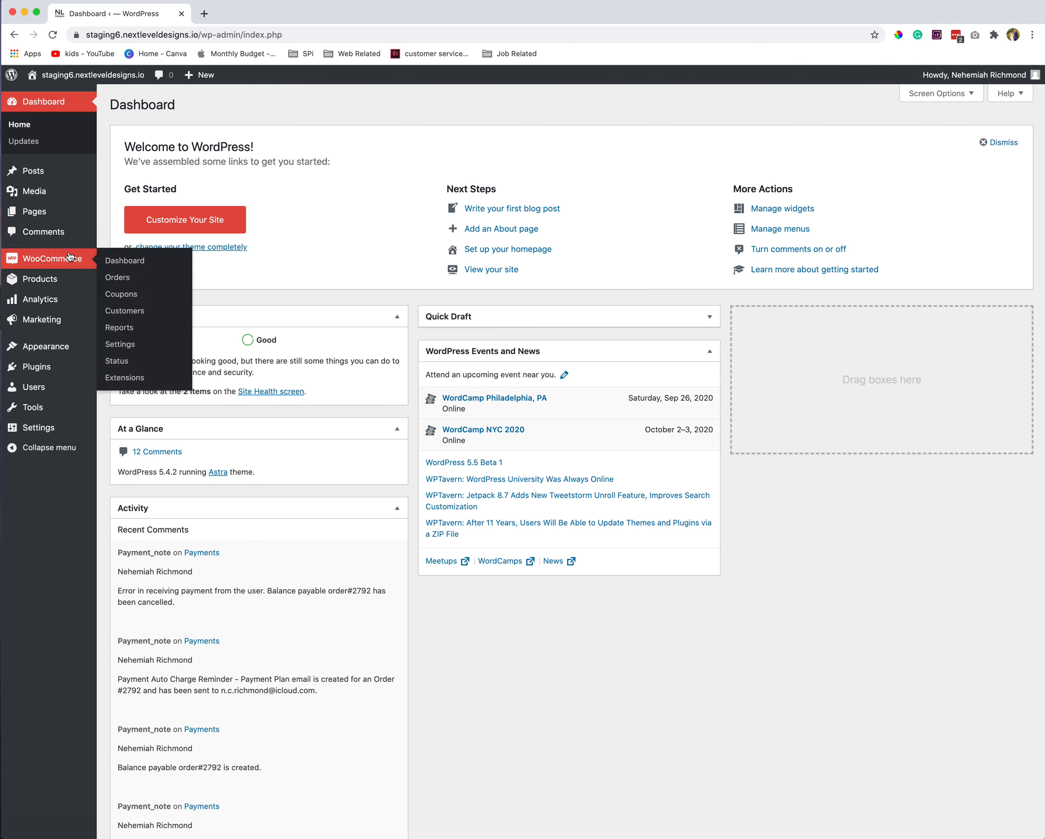
- Open a blank Add New product page from the Products menu
mouse_move(36, 287)
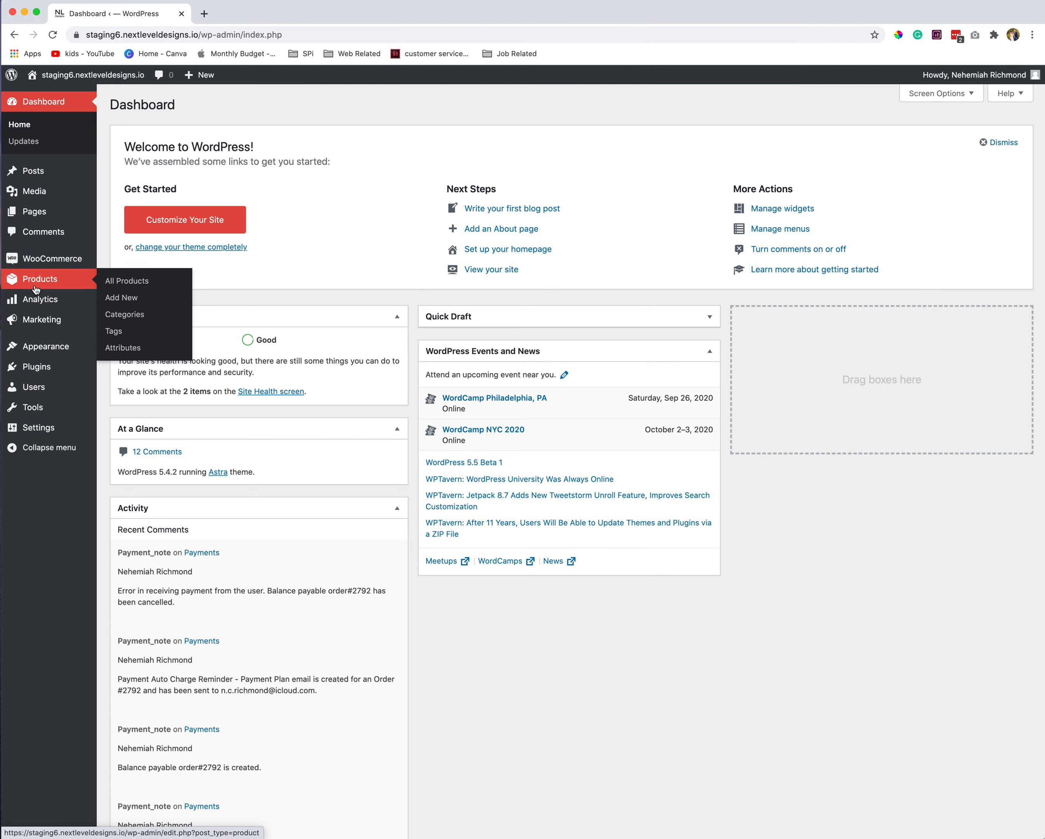
left_click(127, 301)
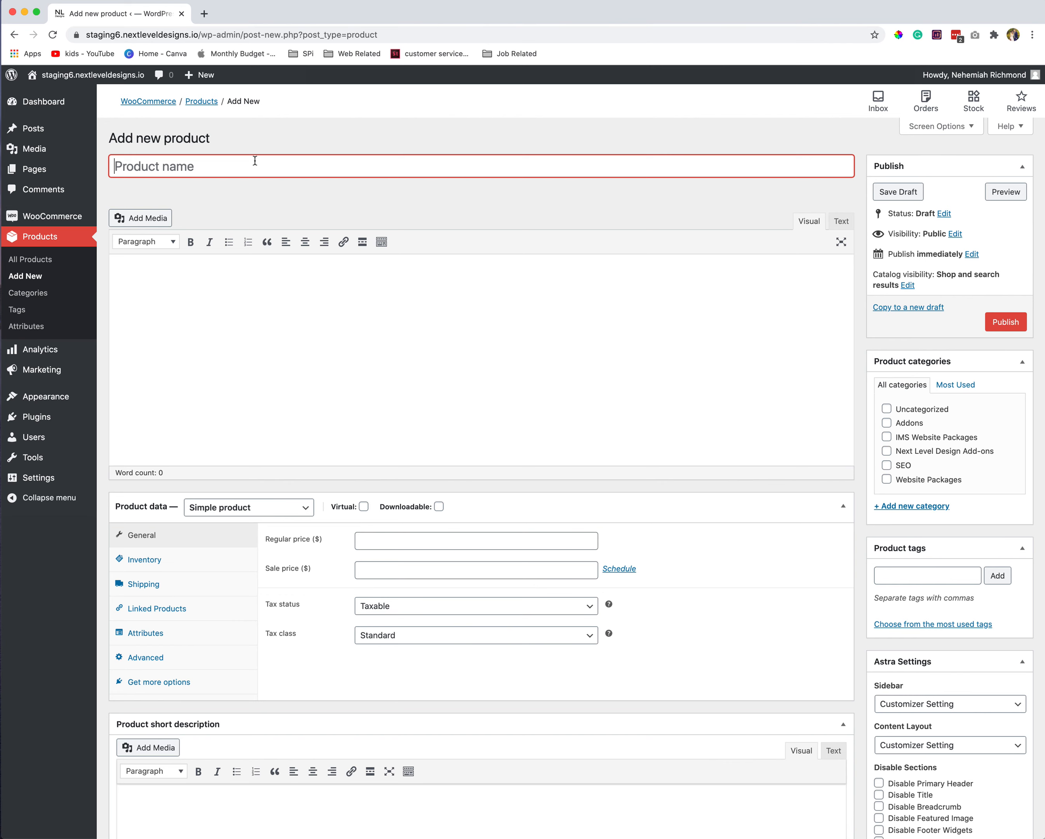
- Name the product 'Coaster' and give it the description 'This is a description.'
type("Coaster")
left_click(121, 275)
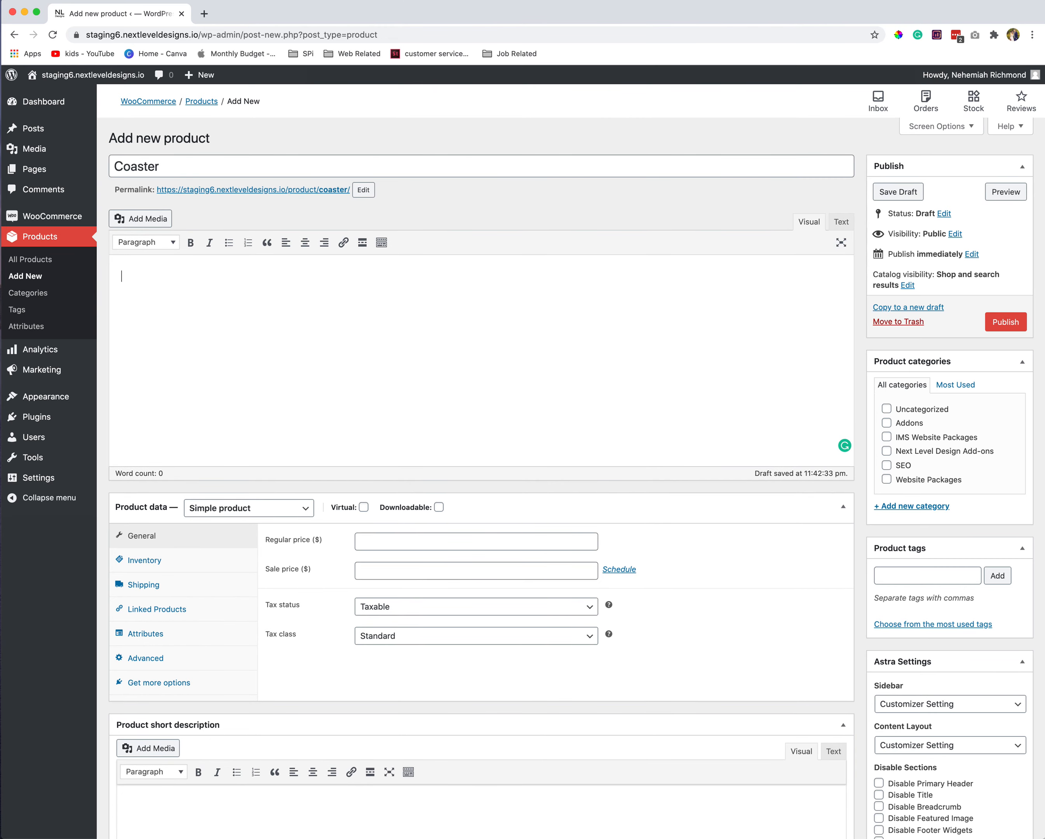
type("This is a description.")
scroll(250, 474, "down", 3)
left_click(243, 435)
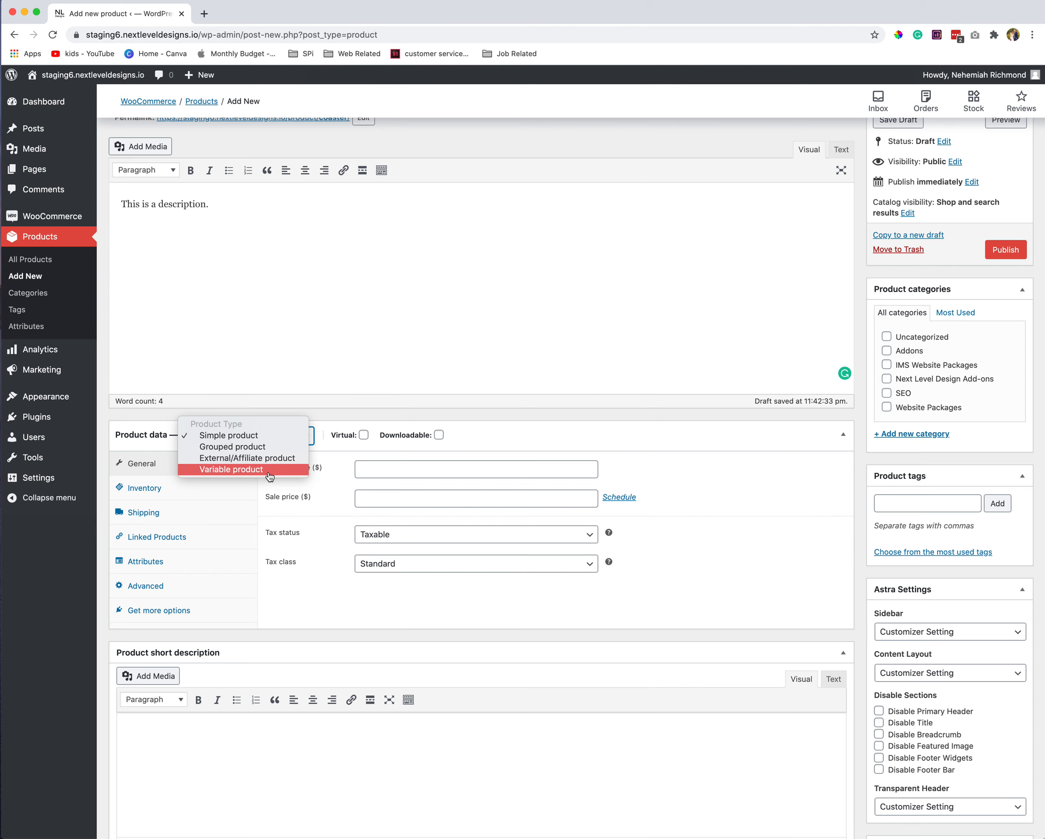
- Keep the Simple product type and enter a regular price of 20.00
left_click(265, 436)
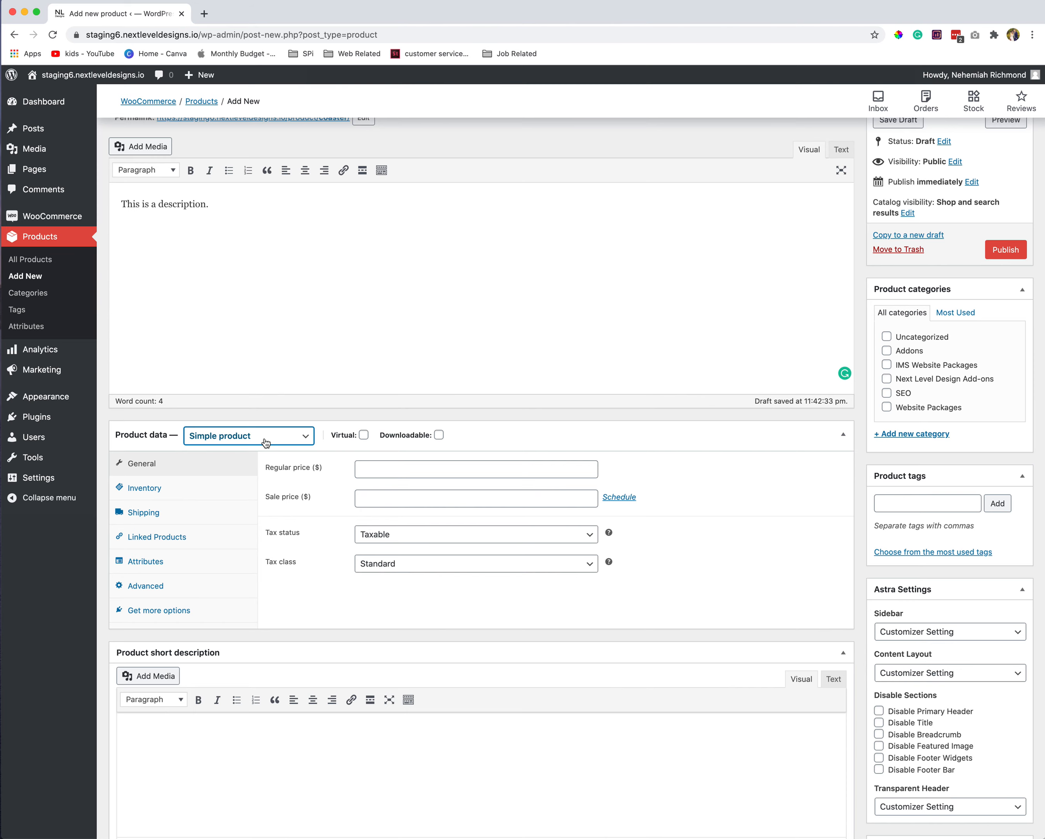
scroll(286, 322, "up", 3)
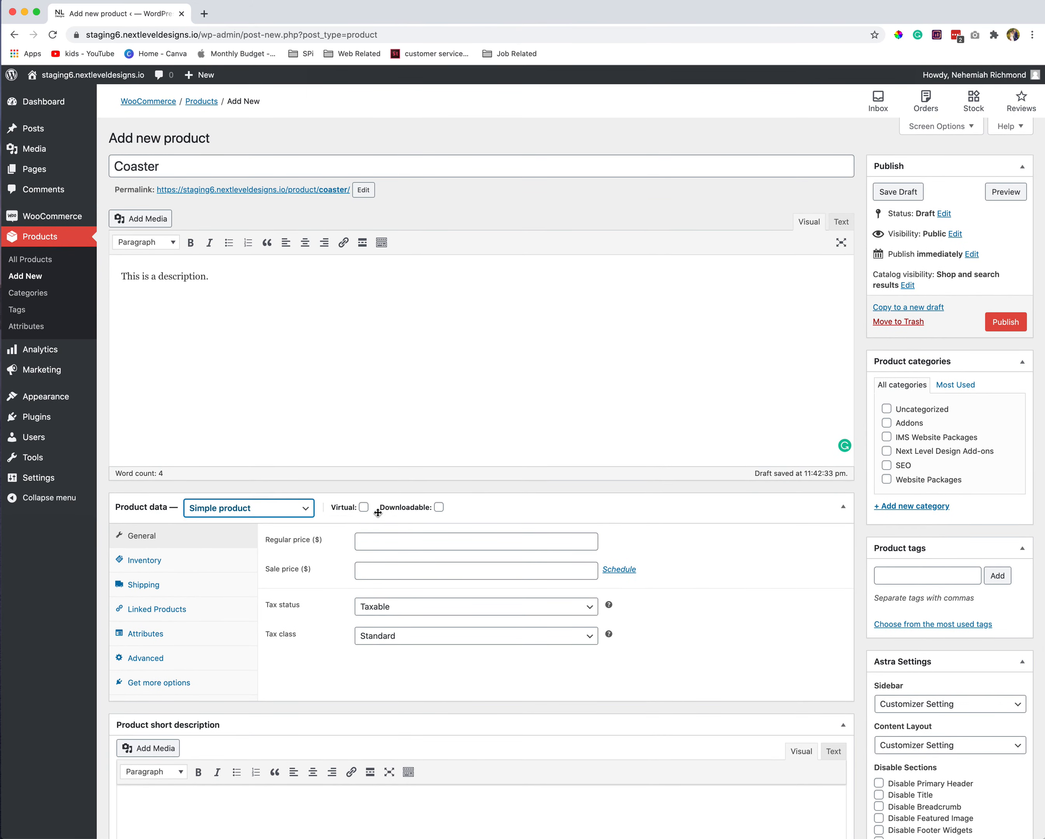
mouse_move(400, 511)
scroll(317, 419, "down", 4)
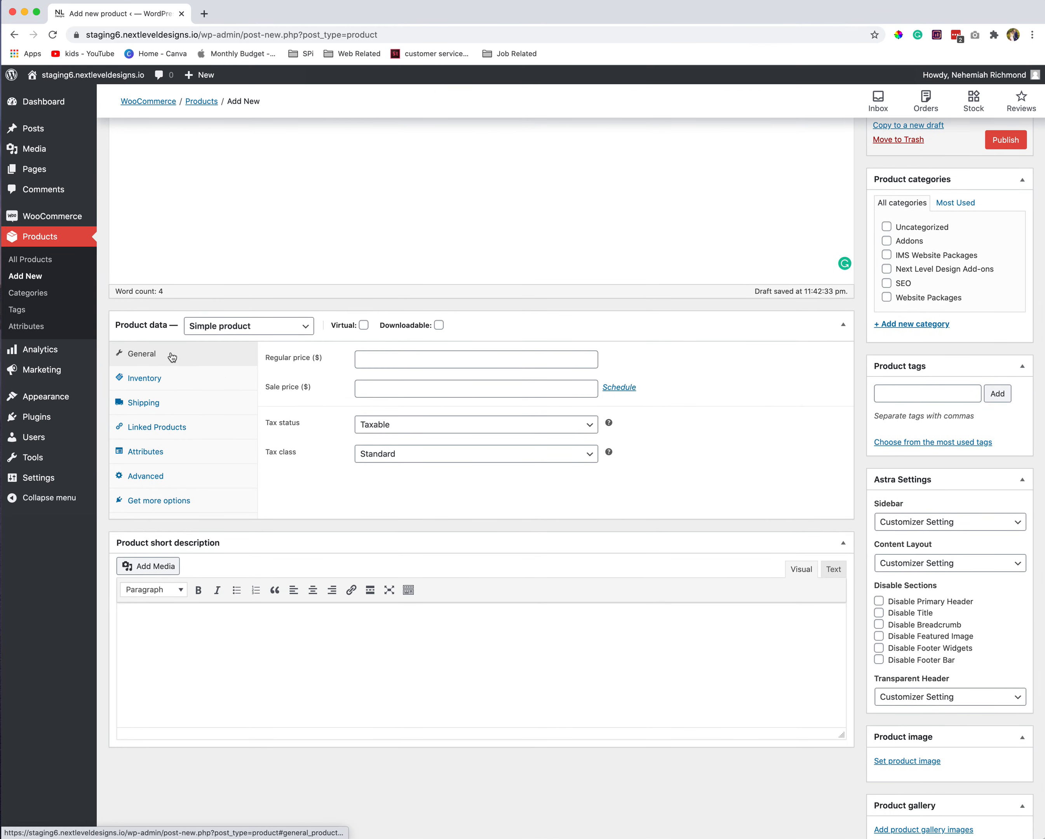
left_click(382, 361)
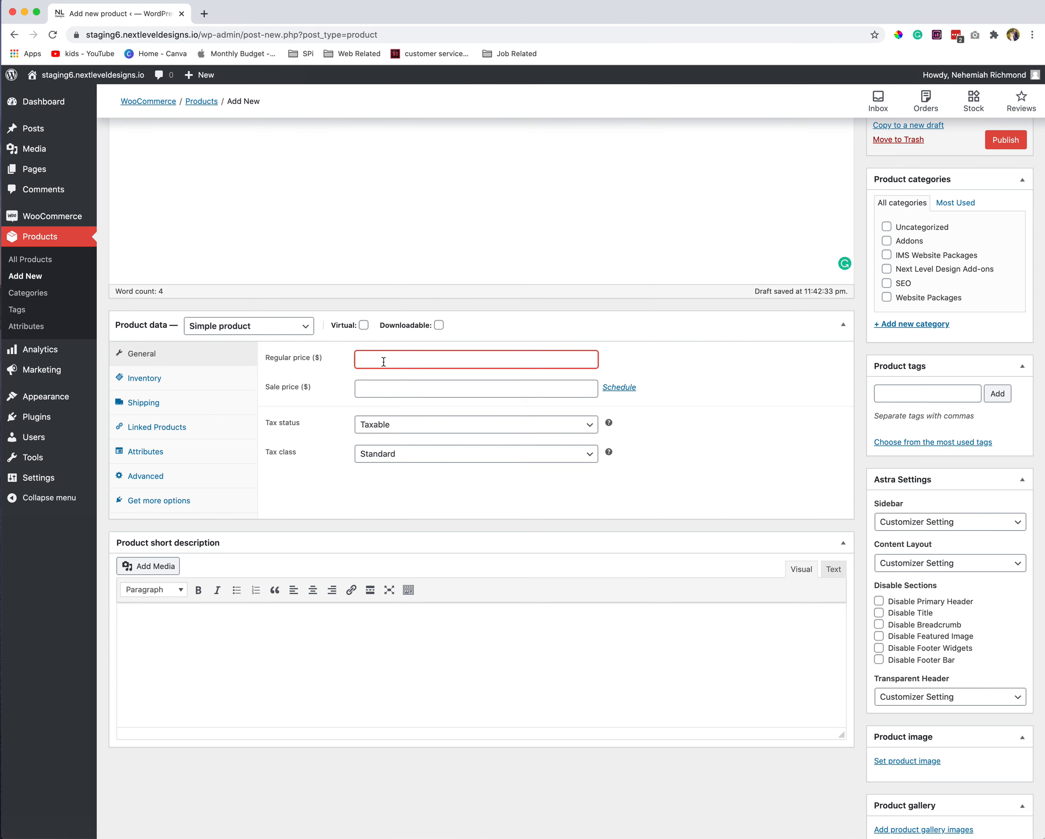
type("20.00")
- Try a 15.00 sale price with schedule dates, then clear the sale price
key("Tab")
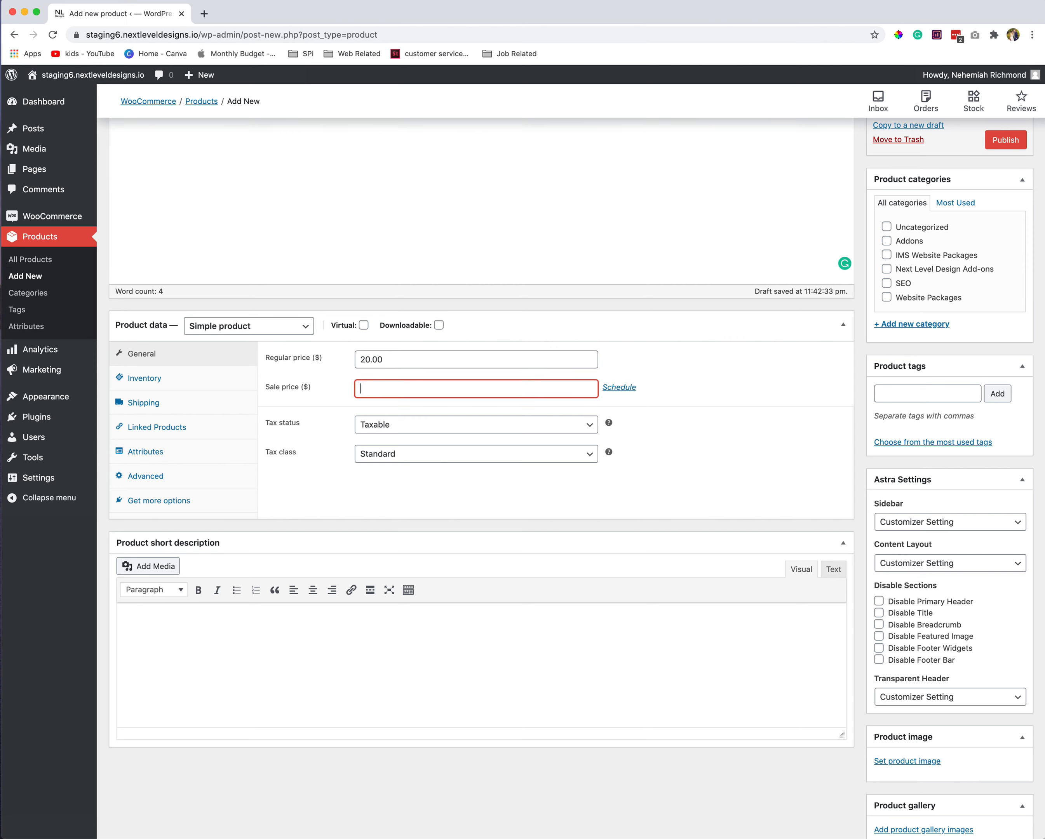
type("15.00")
left_click(619, 387)
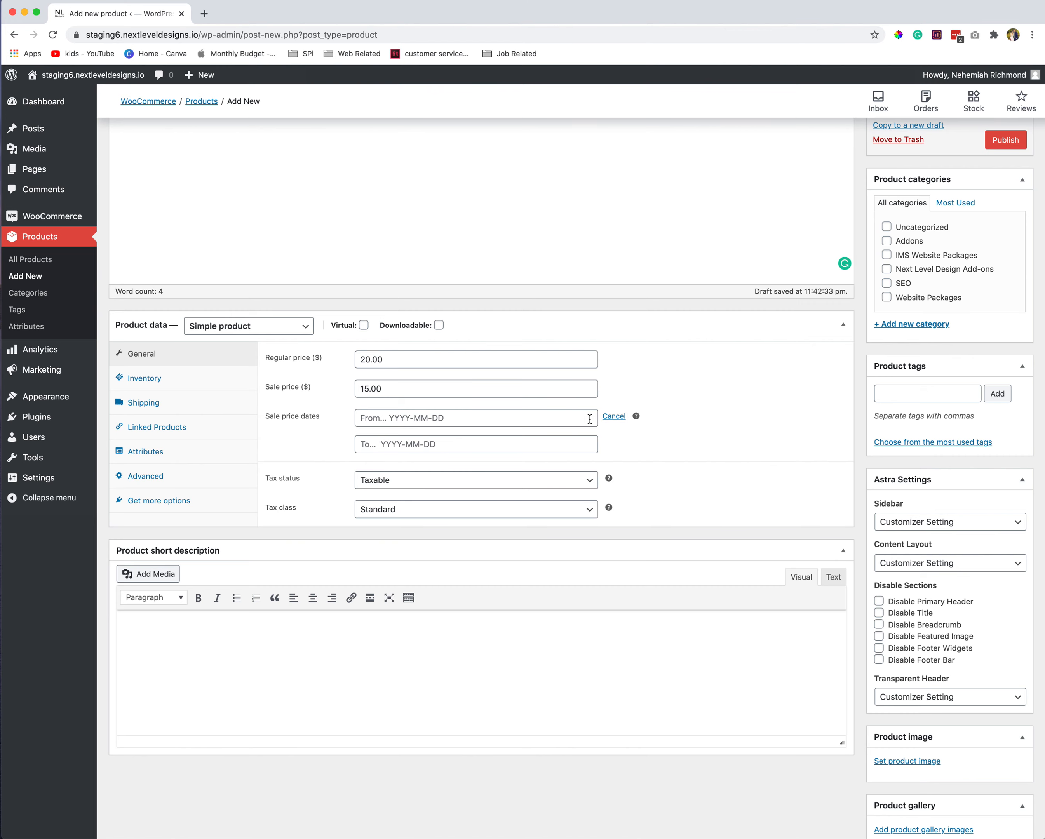
left_click(616, 418)
double_click(421, 389)
key("BackSpace")
- Set tax status to None with the Standard tax class, then show Inventory settings
left_click(384, 423)
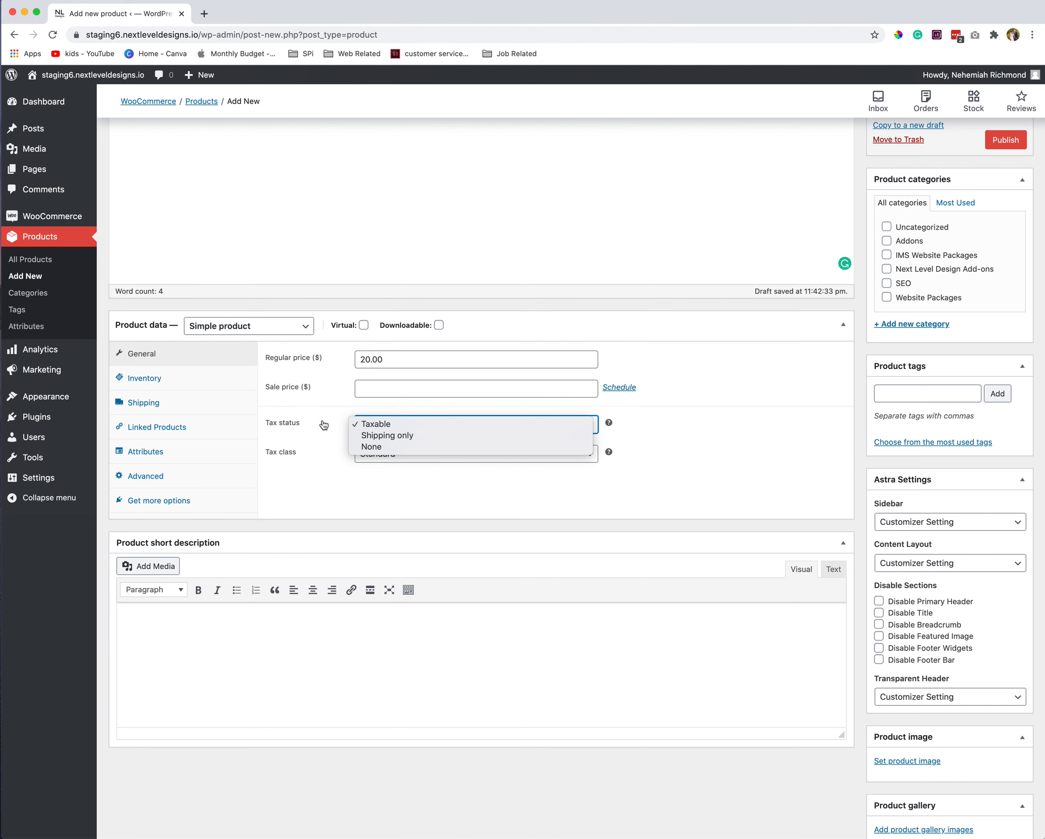
left_click(379, 447)
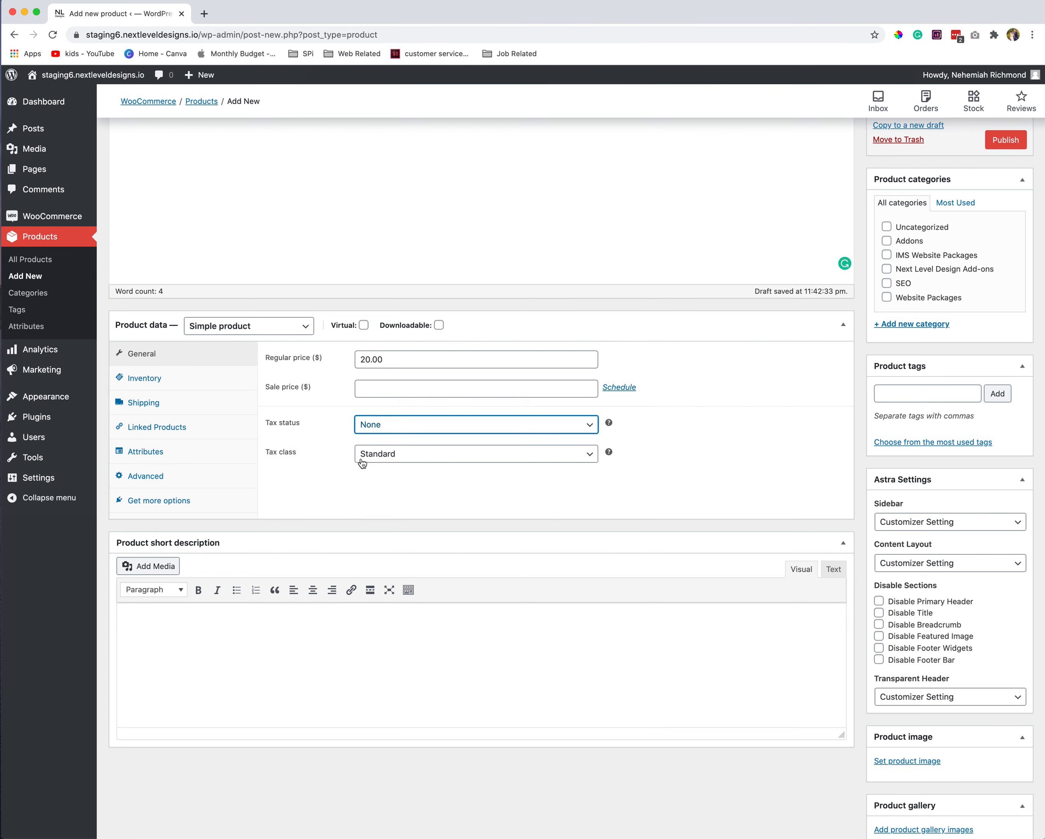
left_click(377, 454)
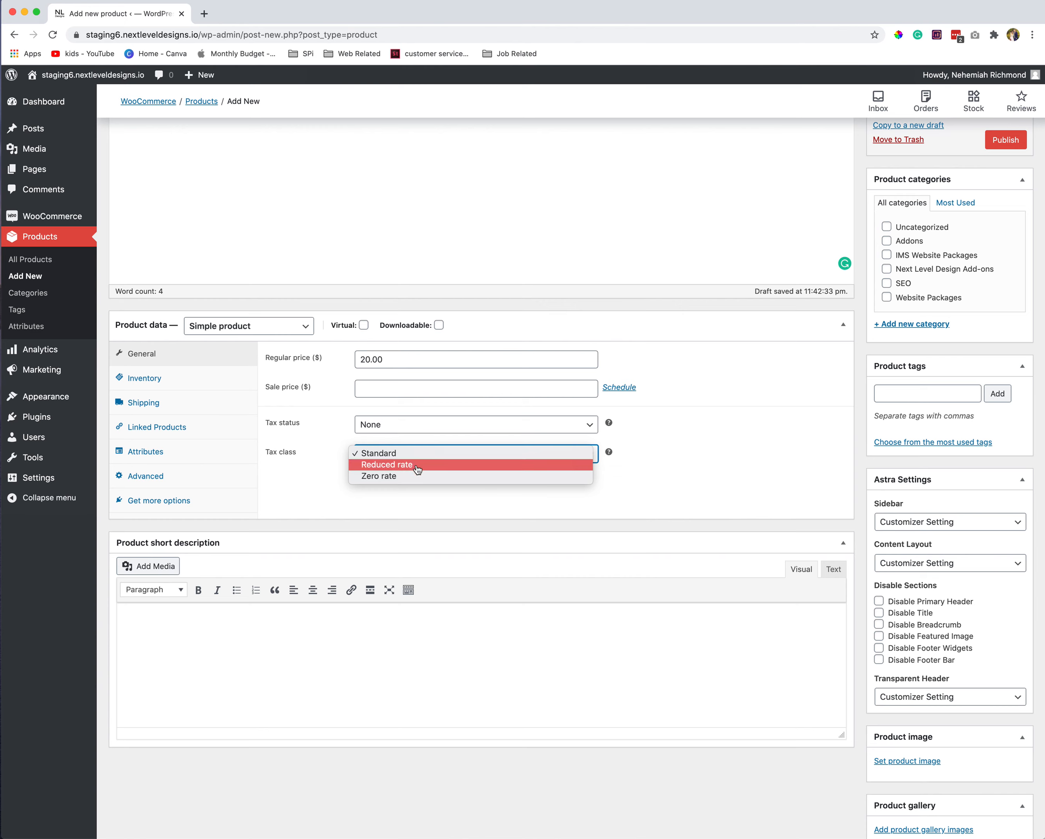
left_click(287, 451)
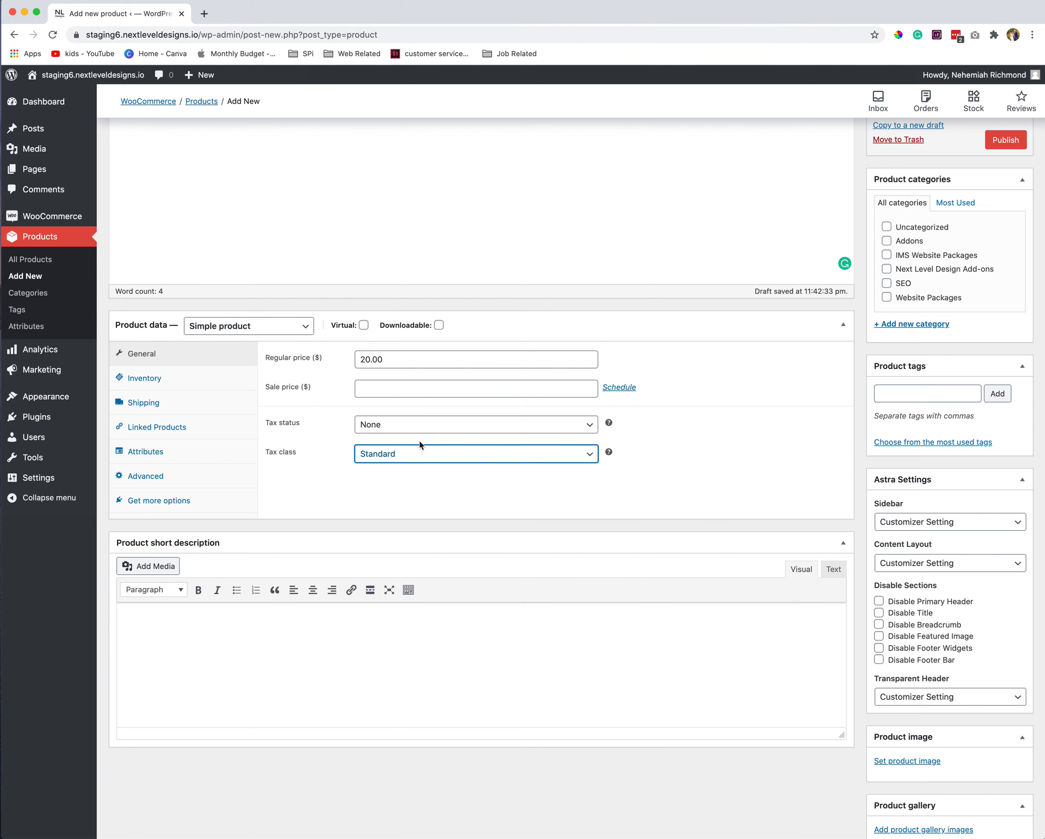
left_click(180, 379)
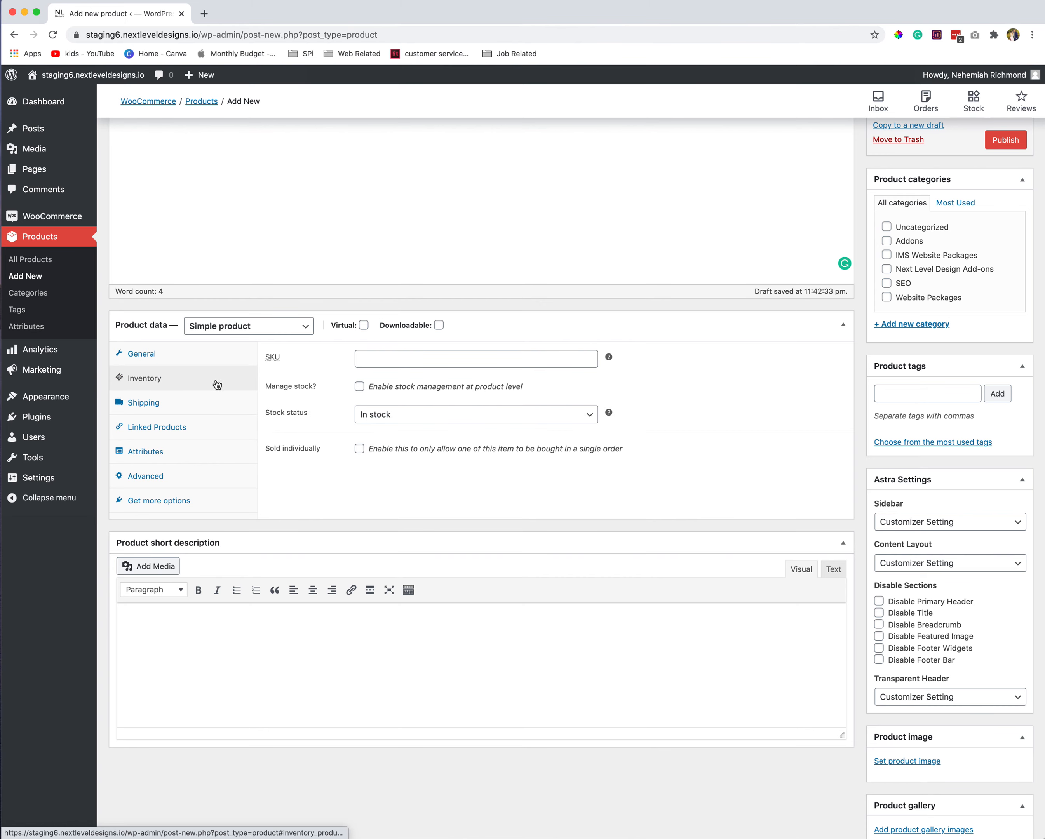
- Set SKU 'coaster', enable stock management, and set stock quantity to 20
left_click(377, 360)
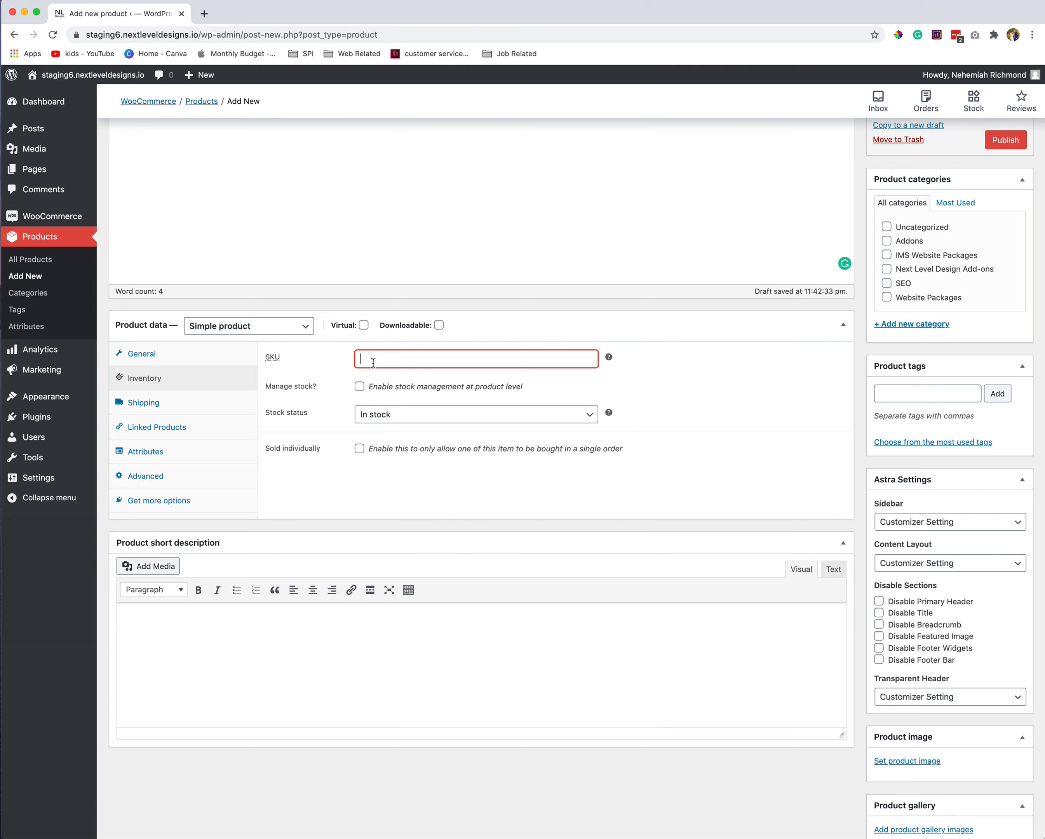
type("coaster")
left_click(359, 387)
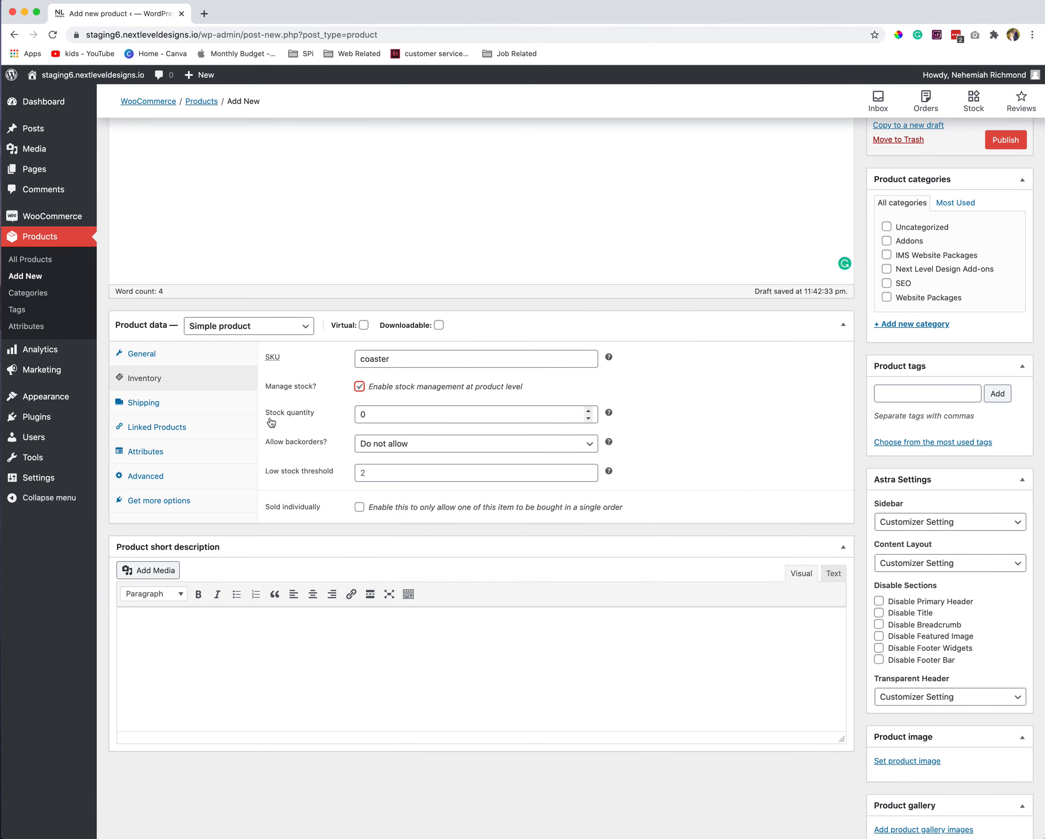
left_click(372, 414)
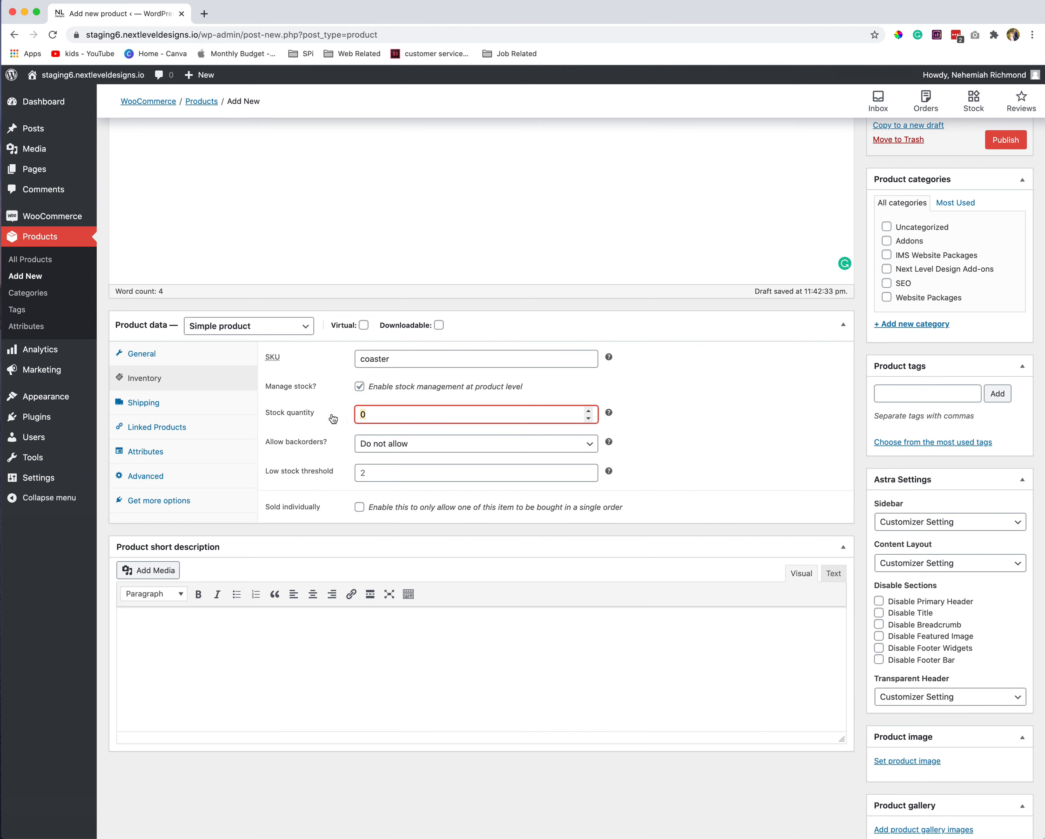
type("2")
- Keep backorders on Do not allow and set the low stock threshold to 2
left_click(379, 451)
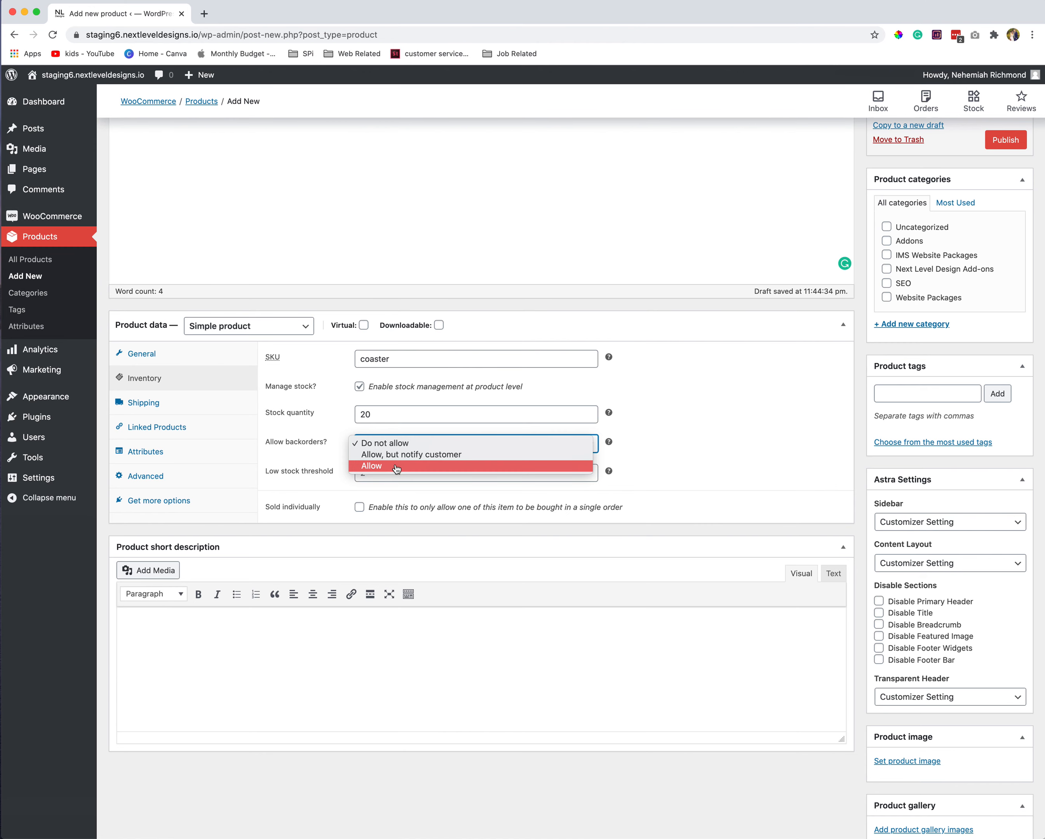
left_click(405, 445)
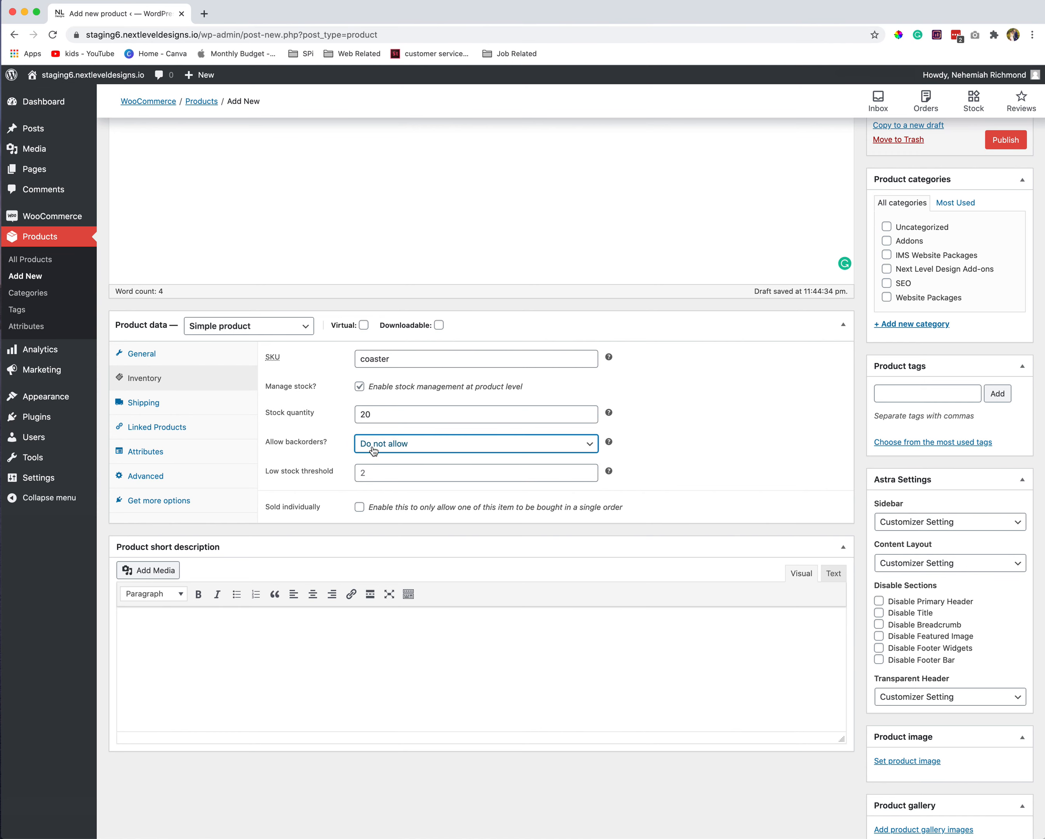
left_click(358, 472)
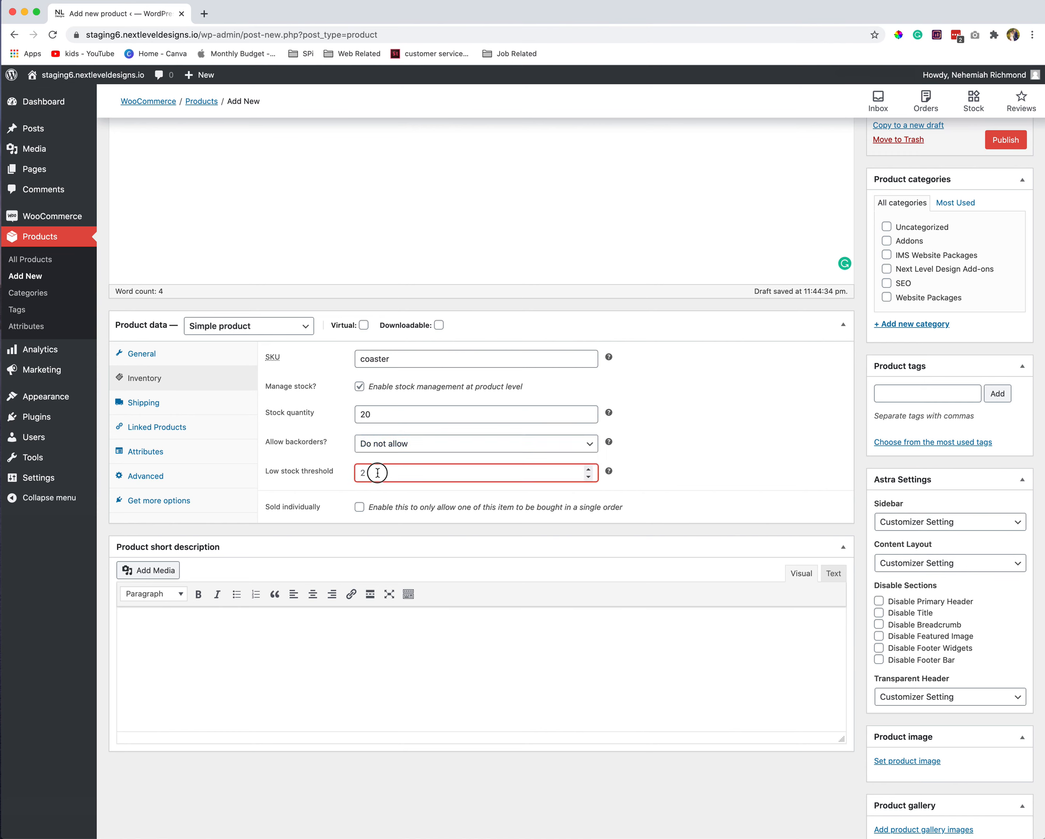
left_click(388, 470)
type("2")
left_click(310, 500)
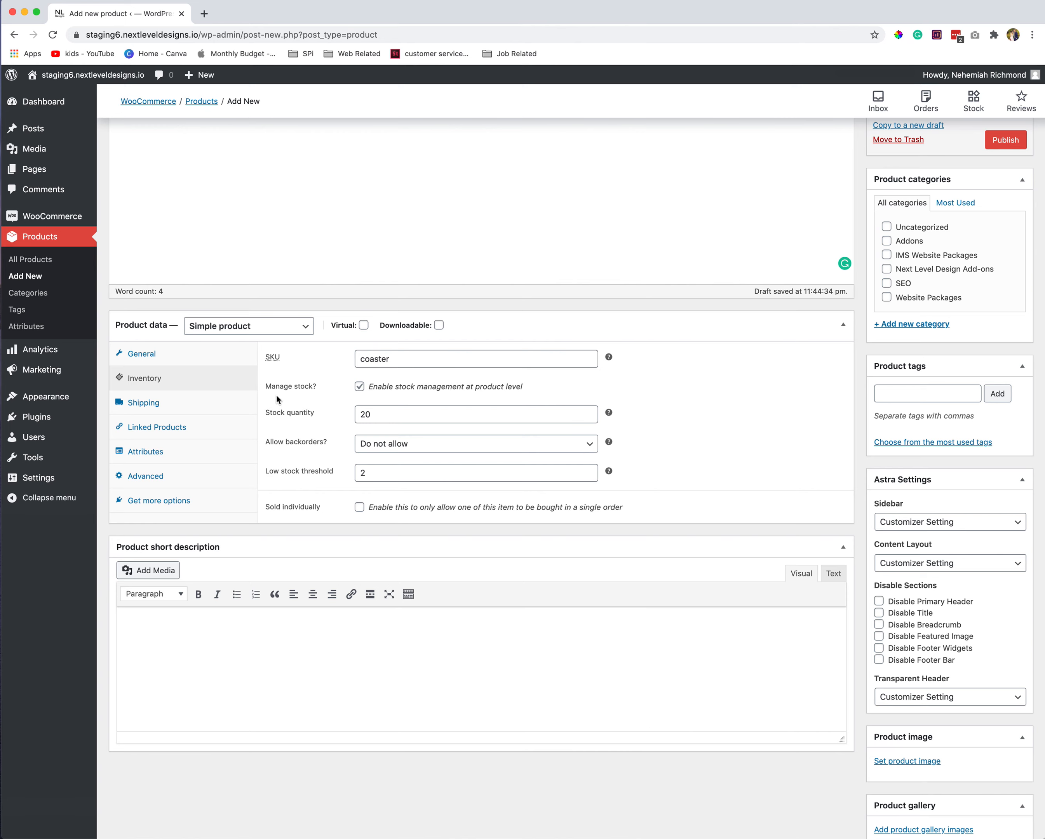
- Enter a shipping weight of 12 oz and dimensions 4 × 4 × 1 in
left_click(186, 407)
left_click(358, 358)
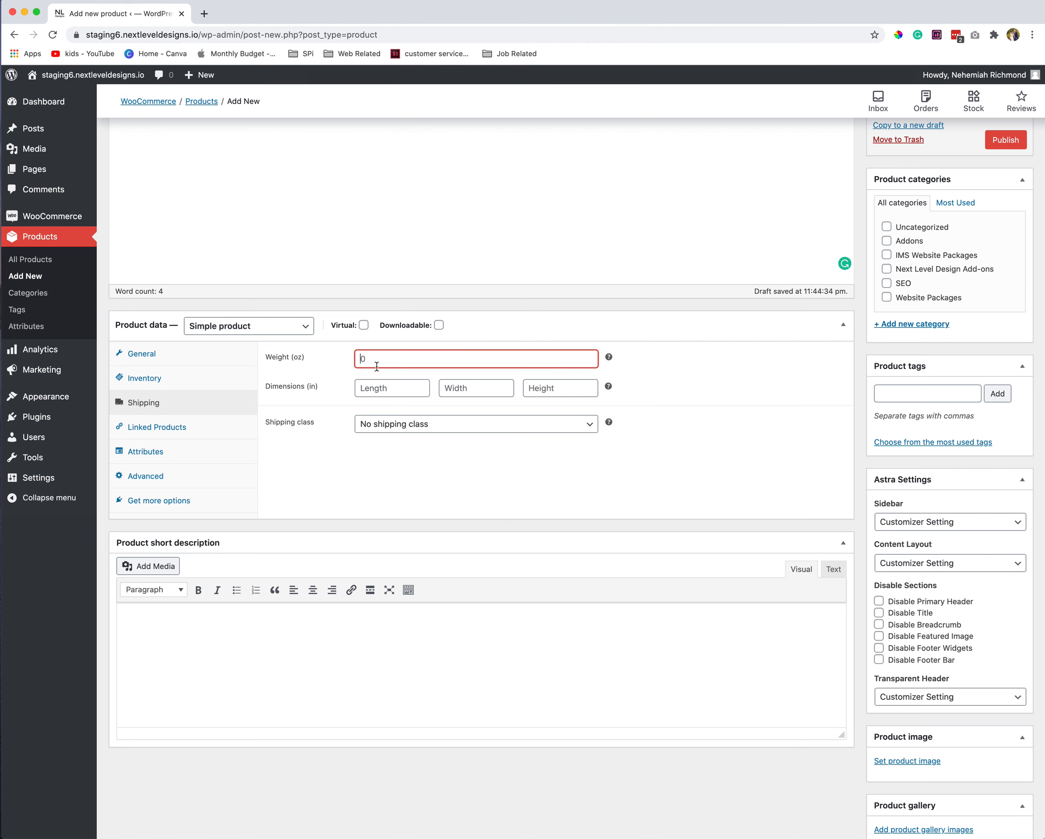
type("12")
left_click(329, 394)
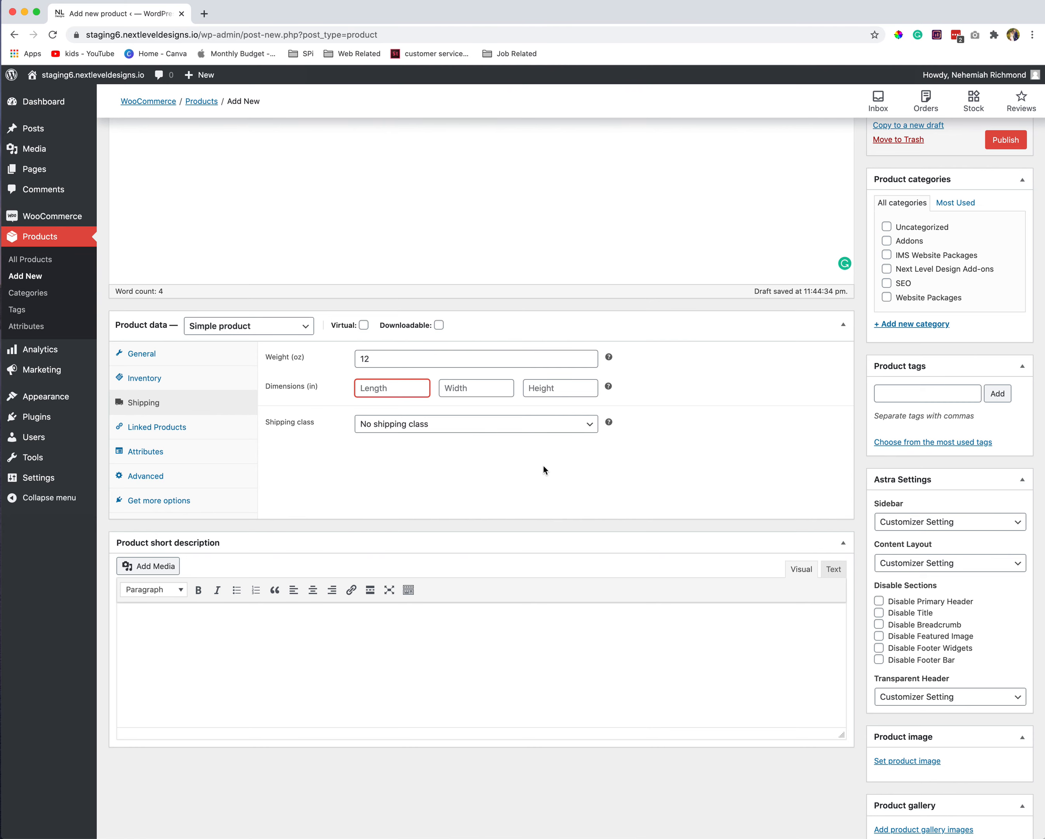
type("4")
key("Tab")
type("4")
key("Tab")
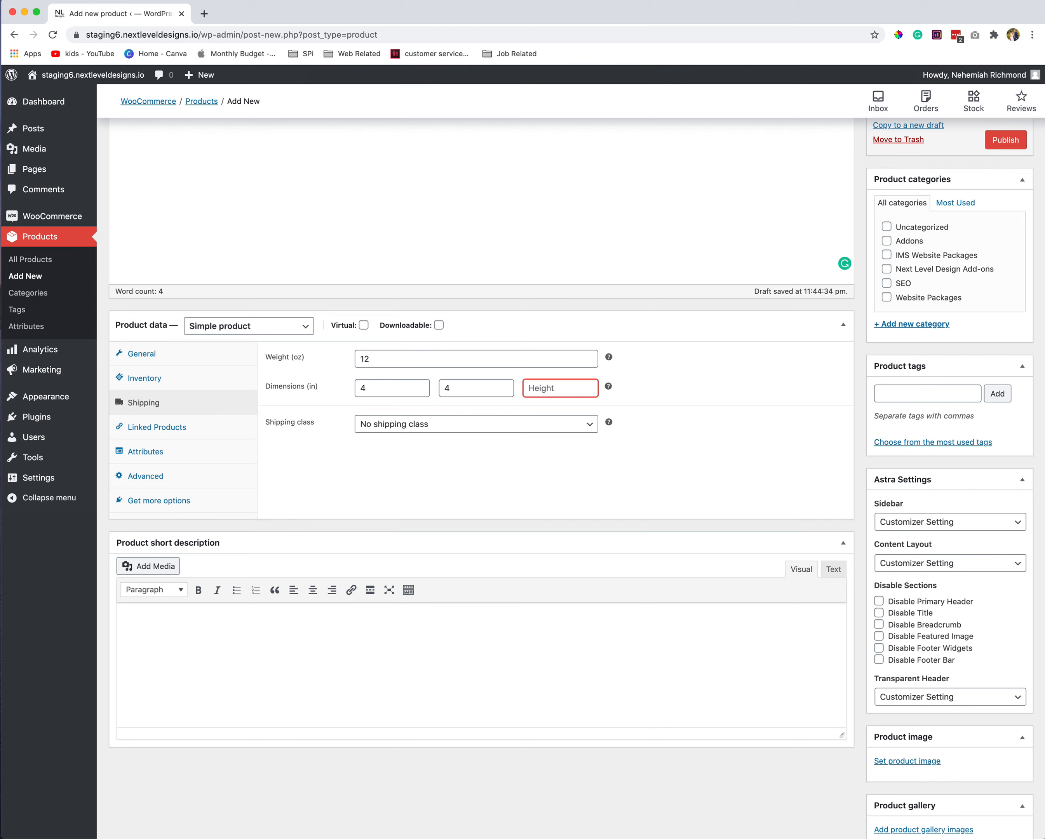
type("1")
key("BackSpace")
type("1")
key("Tab")
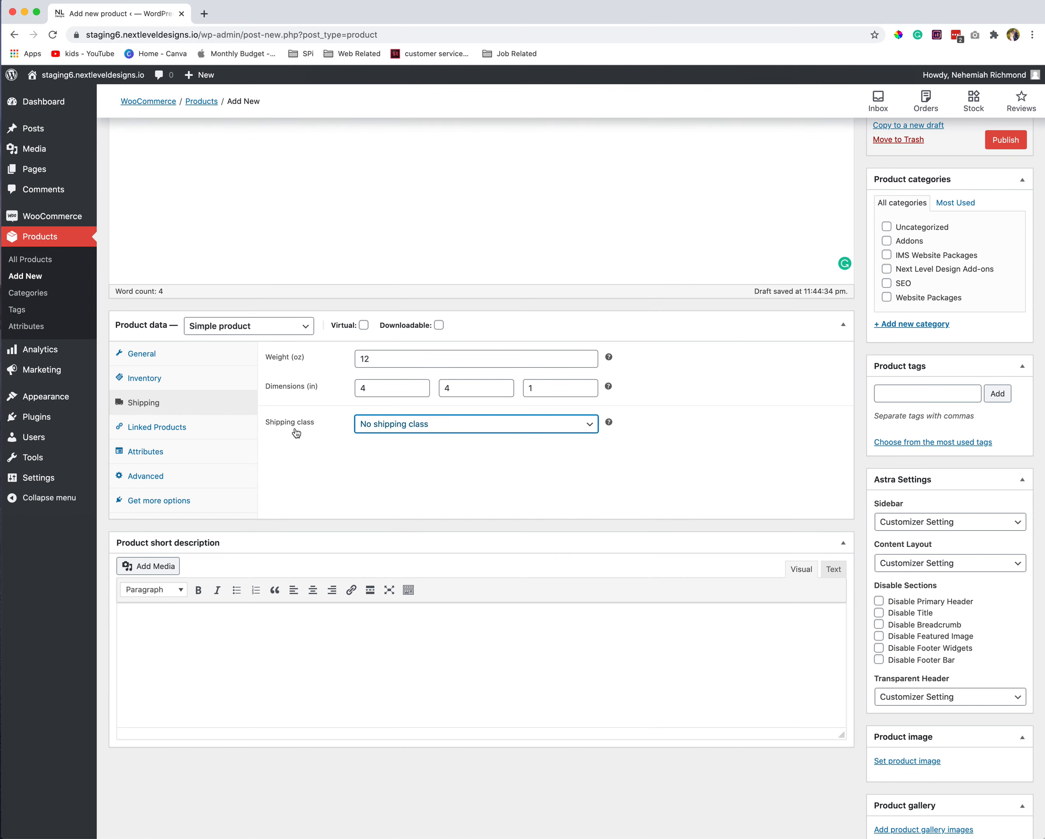
- Leave the shipping class set to No shipping class
left_click(366, 430)
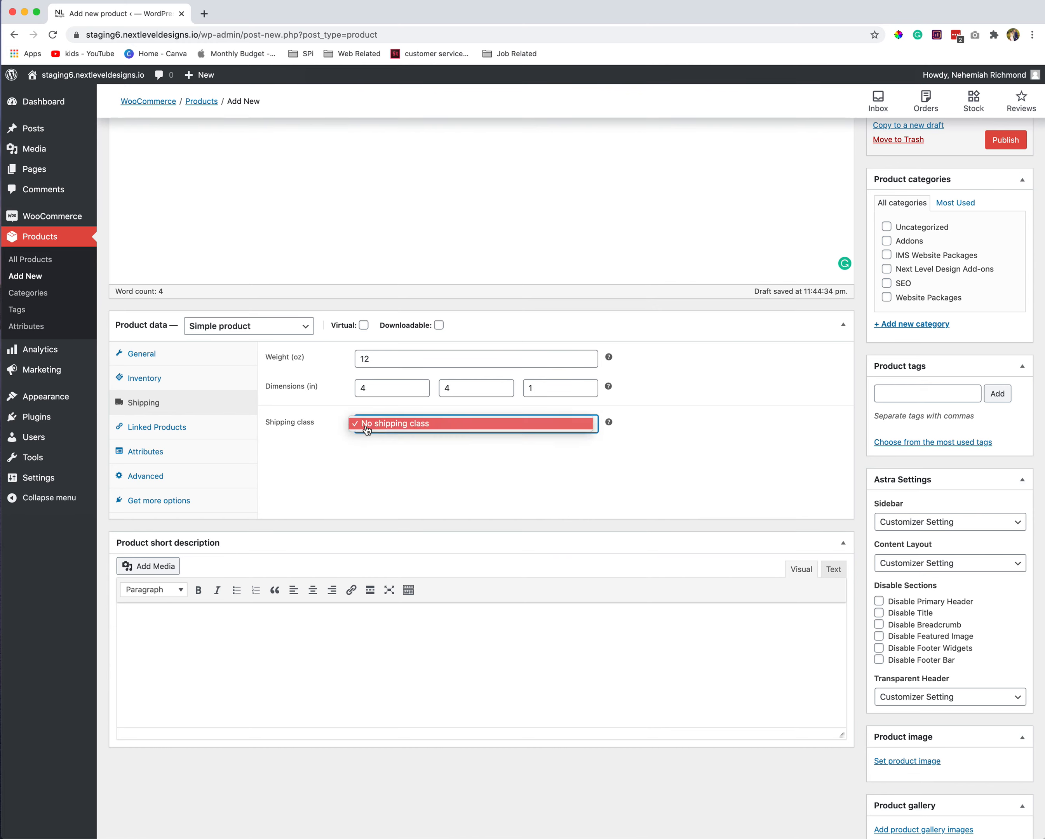
left_click(366, 428)
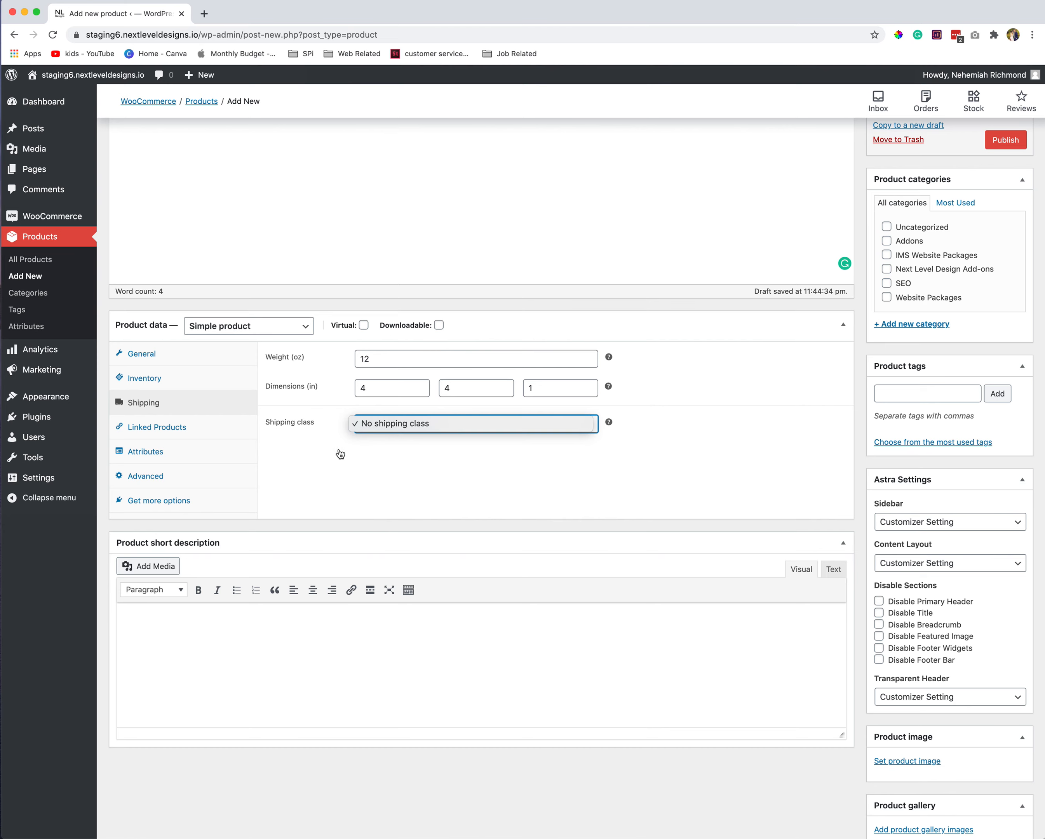
left_click(383, 427)
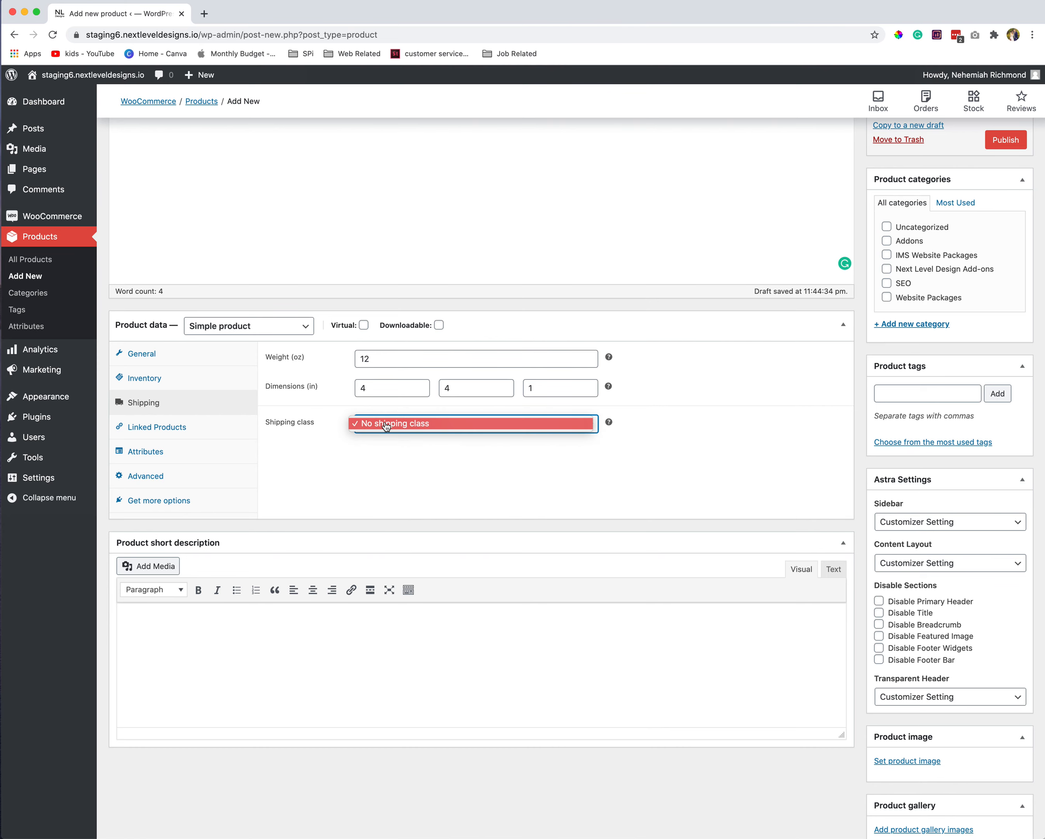
left_click(360, 455)
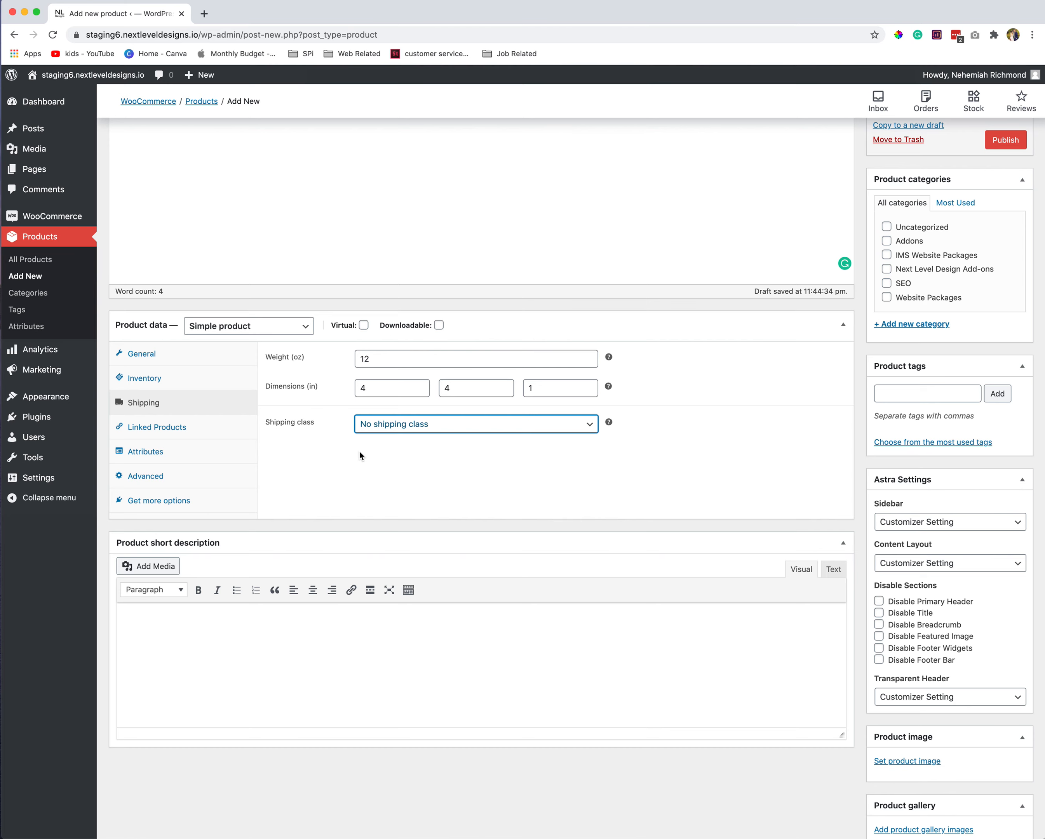
- View Linked Products, leaving Upsells and Cross-sells without any products
left_click(168, 431)
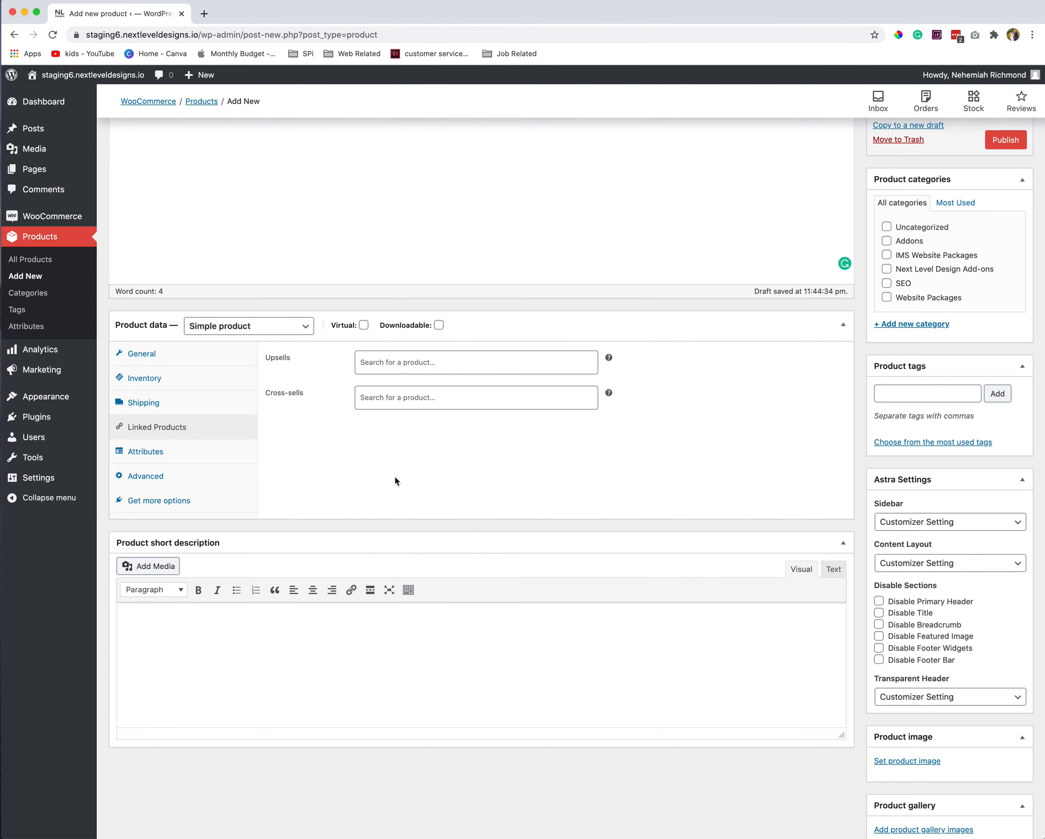
scroll(396, 480, "up", 2)
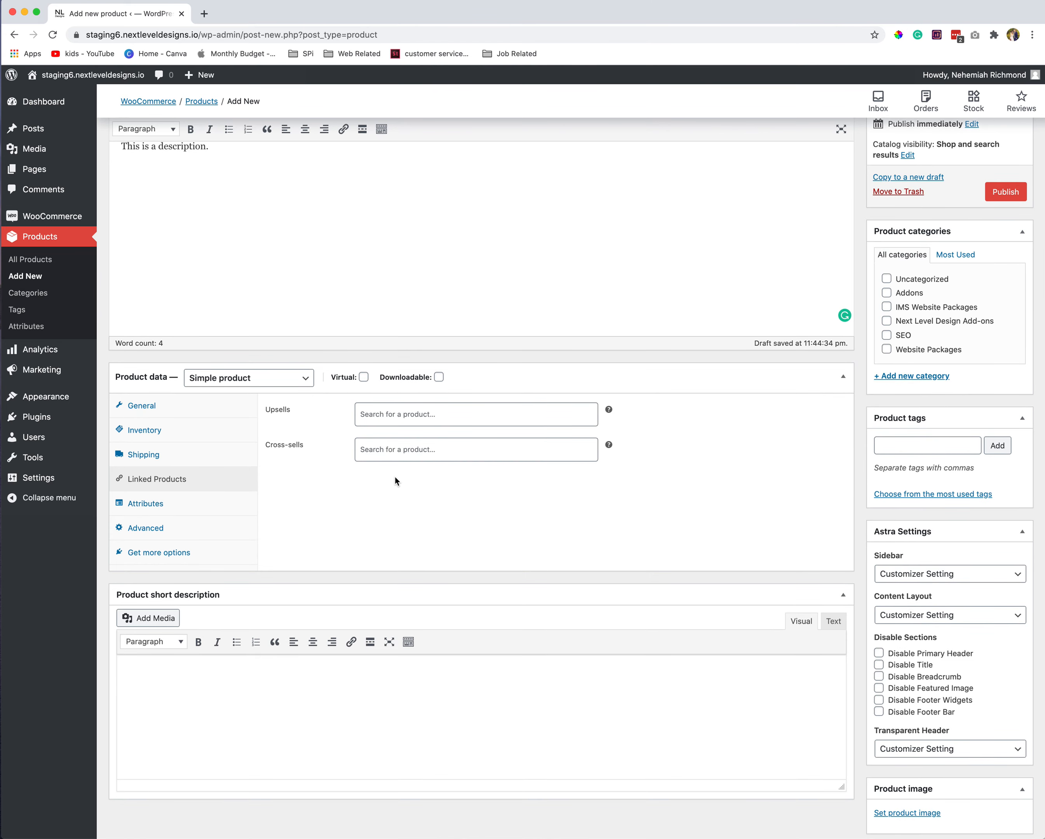
left_click(411, 413)
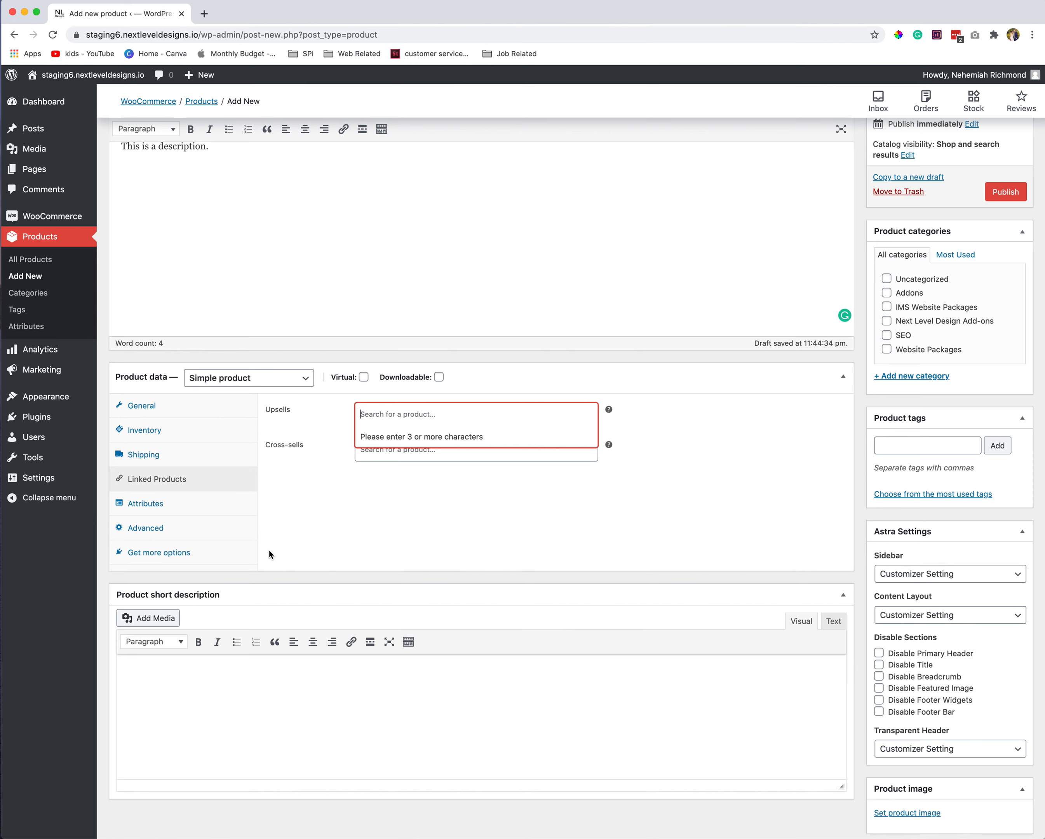
left_click(301, 538)
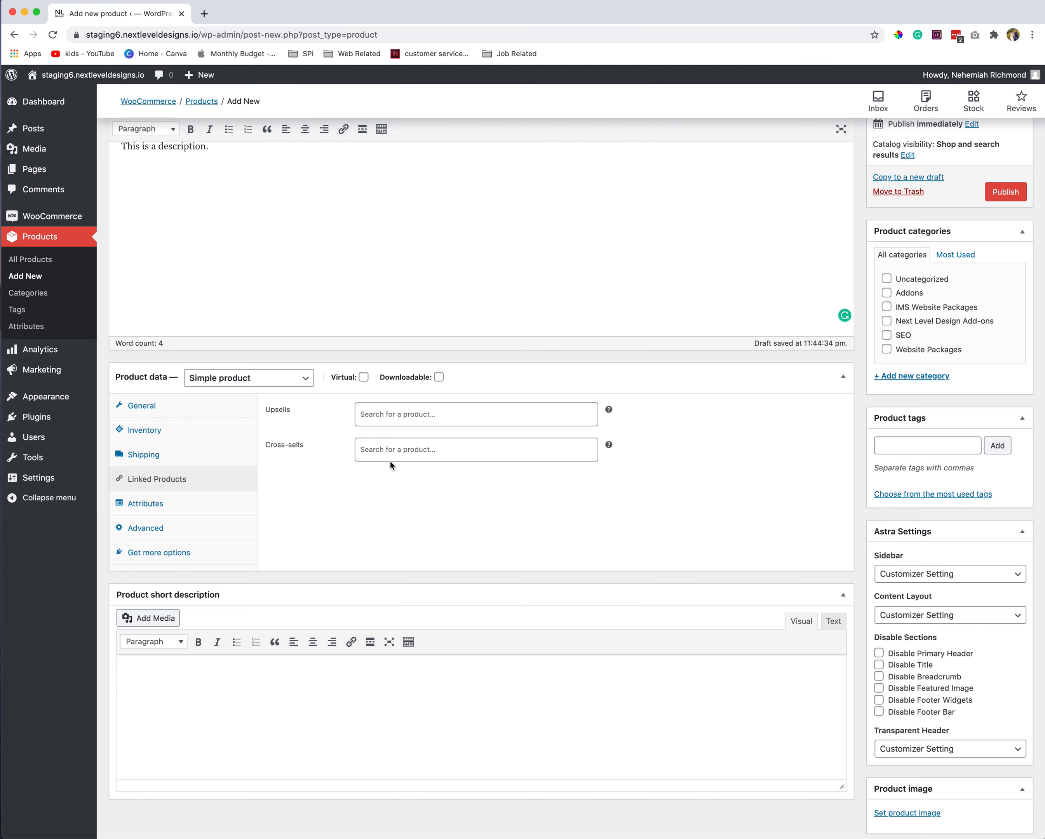
- Review Attributes and Advanced settings with reviews kept enabled, then view recommended extensions
left_click(208, 508)
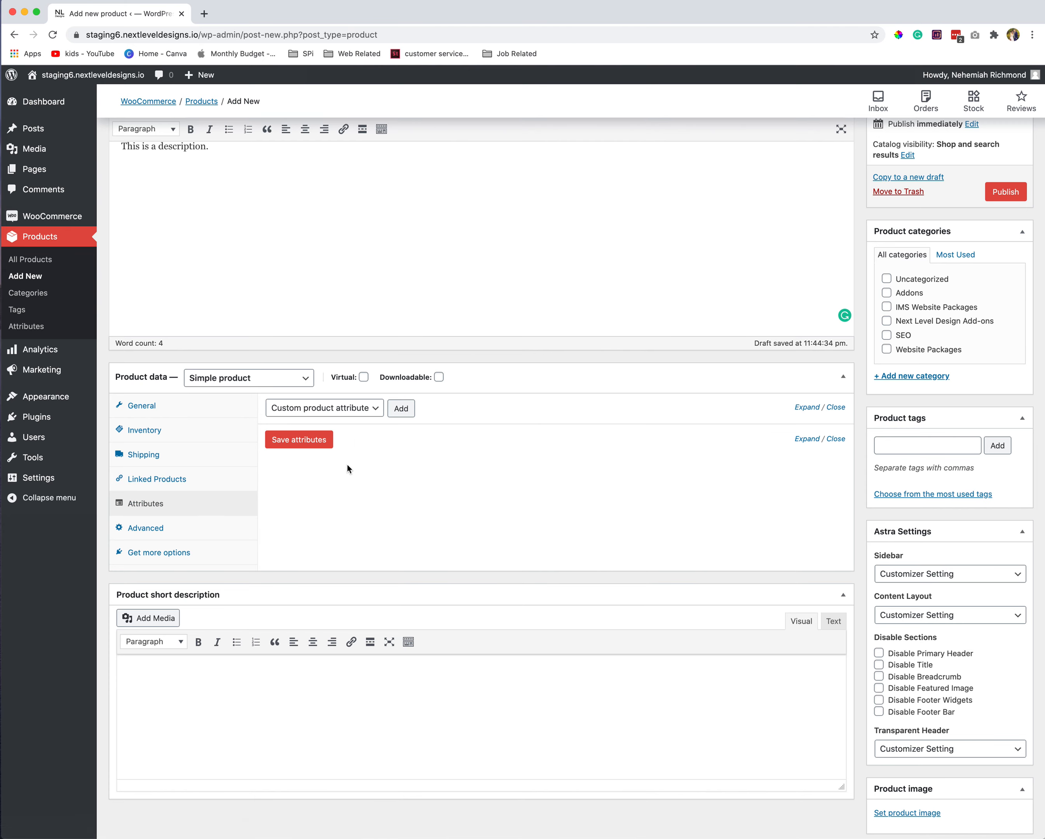
left_click(201, 538)
left_click(395, 417)
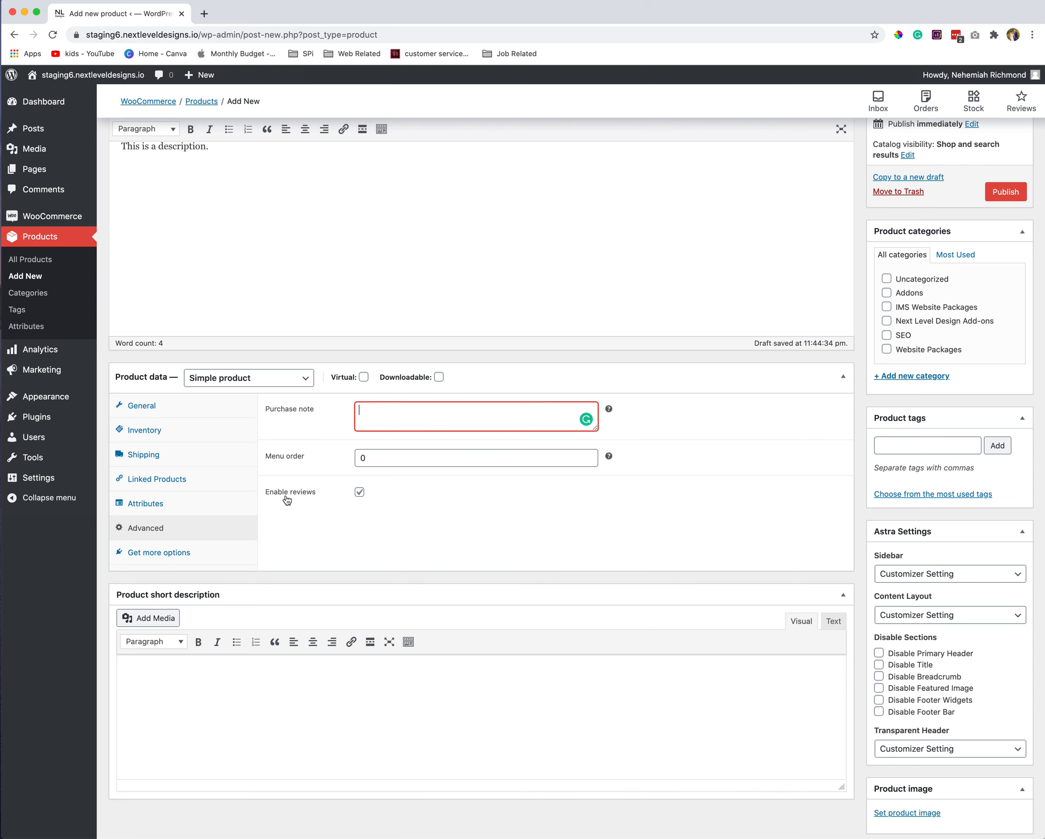
left_click(360, 493)
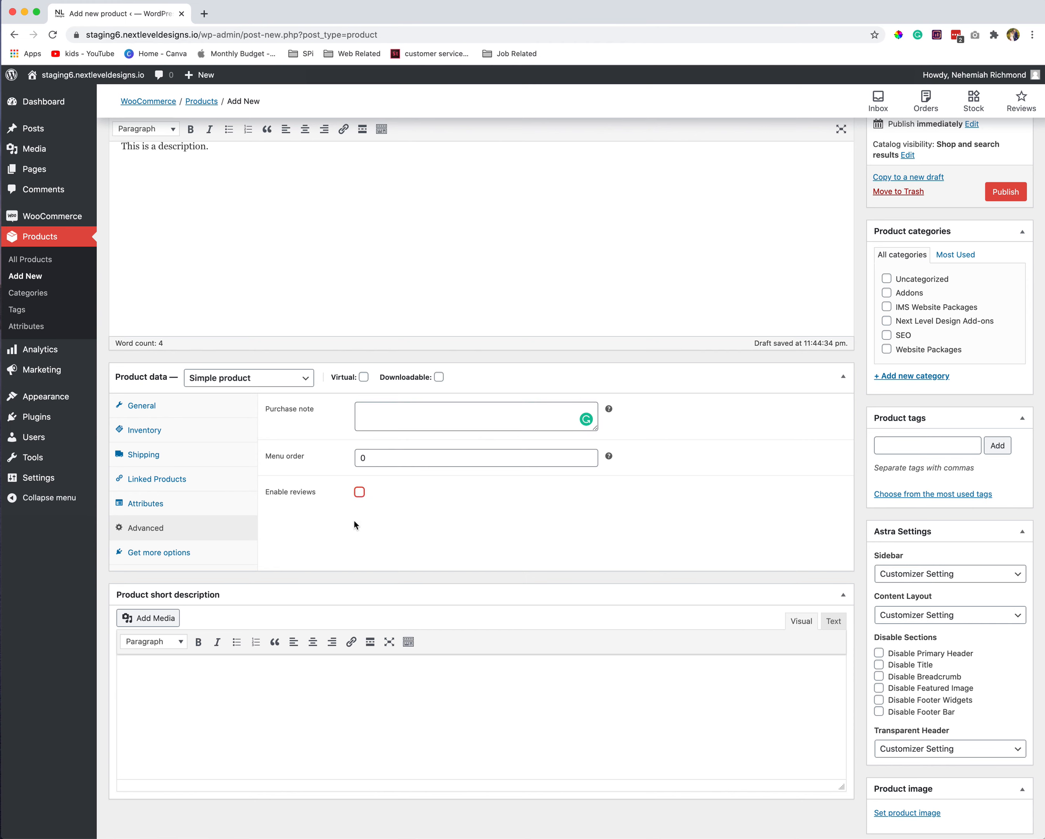
left_click(360, 492)
left_click(133, 555)
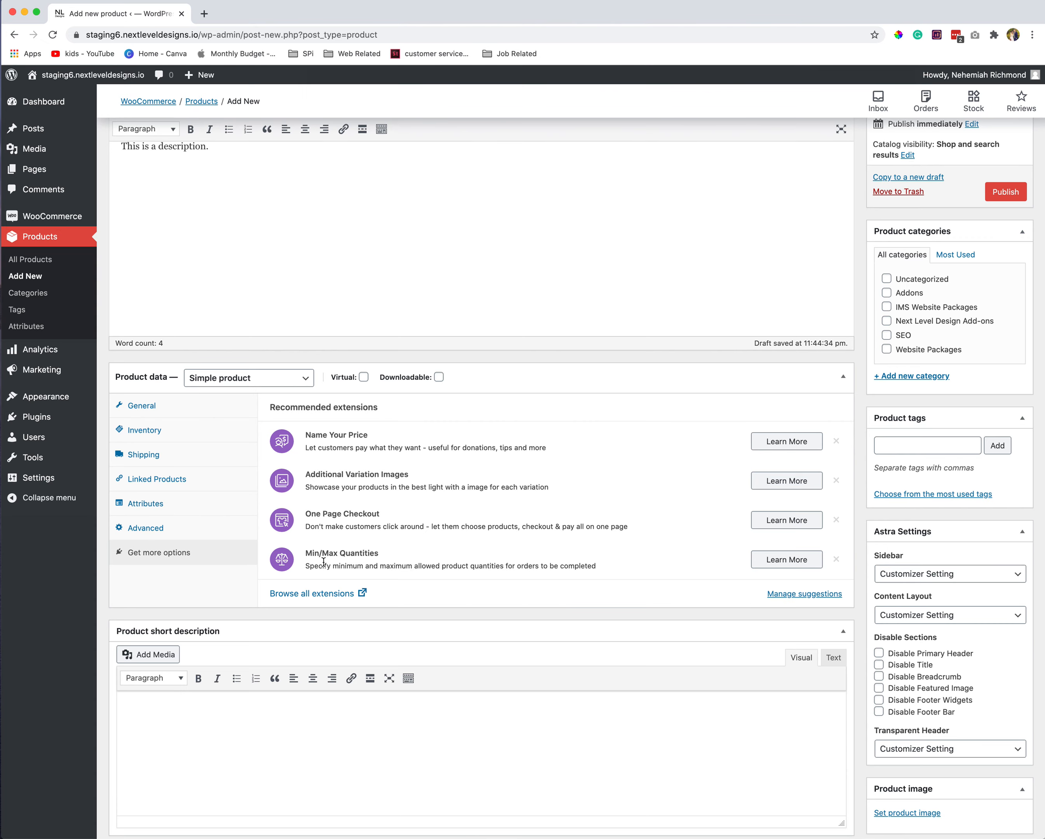
- Start a bulleted short description with the point 'The coaster is hand made'
scroll(324, 562, "down", 3)
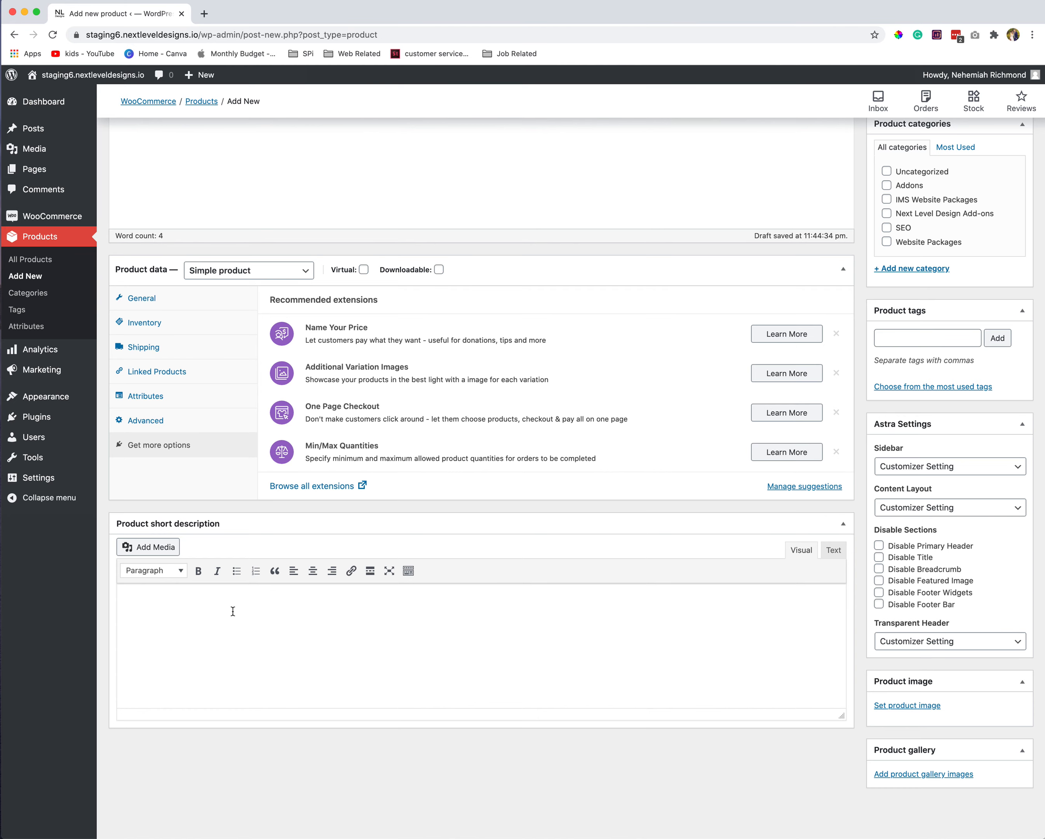
left_click(228, 628)
left_click(237, 571)
type("Coaster is hand made")
key("Return")
type("Size is")
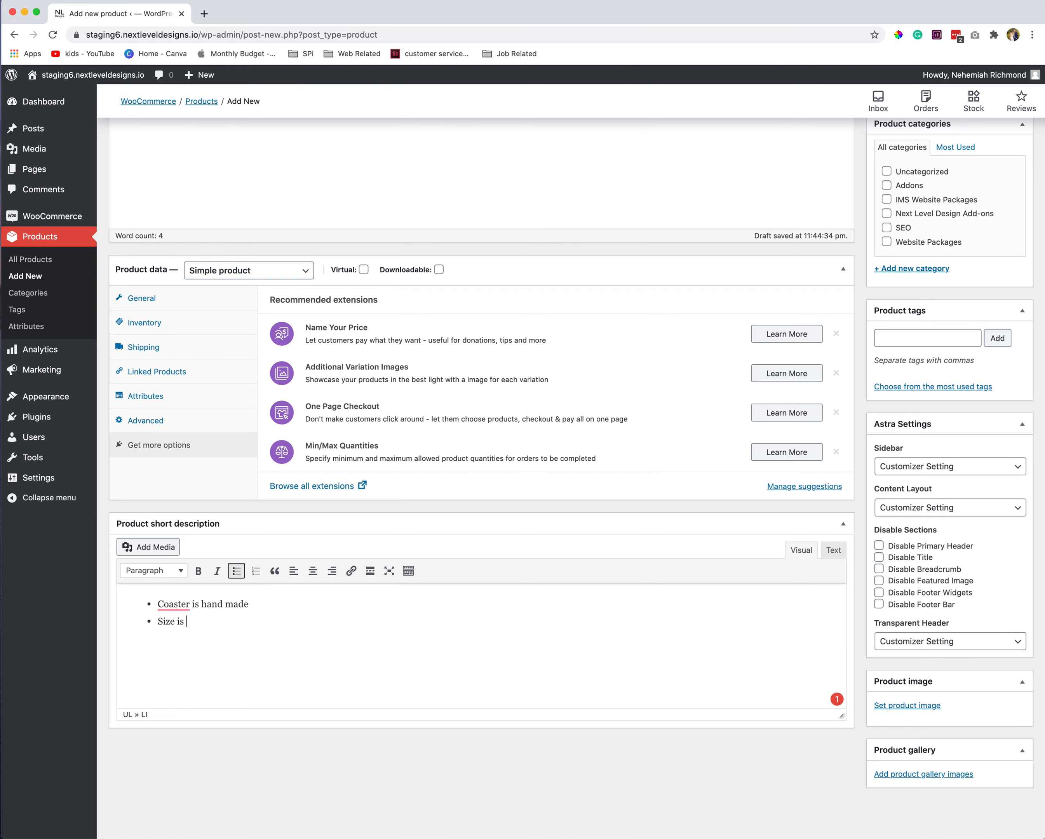
left_click(236, 570)
left_click(176, 627)
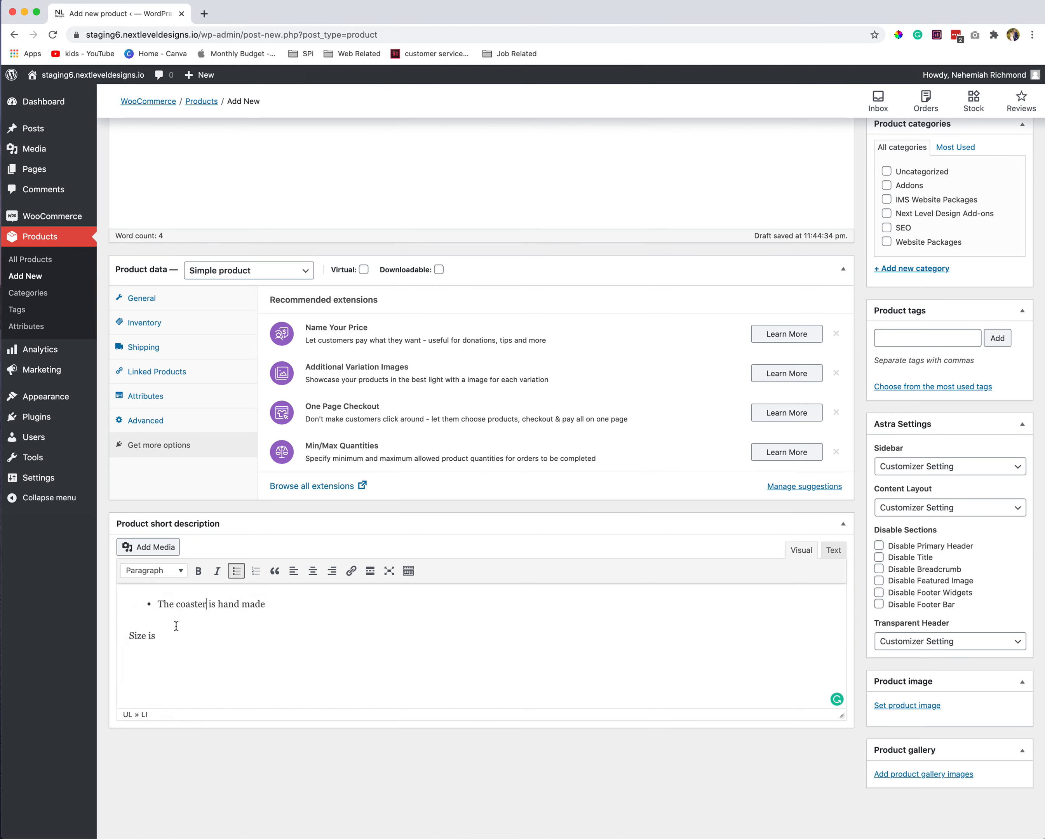
left_click(278, 607)
- Add bullets 'Size is 4 x 4 x 1' and 'Ship ONLY to the US', deleting the leftover line
mouse_move(837, 702)
key("Return")
type("Size is 4 x 4 x 1")
key("Return")
type("Ship ONLY to the US")
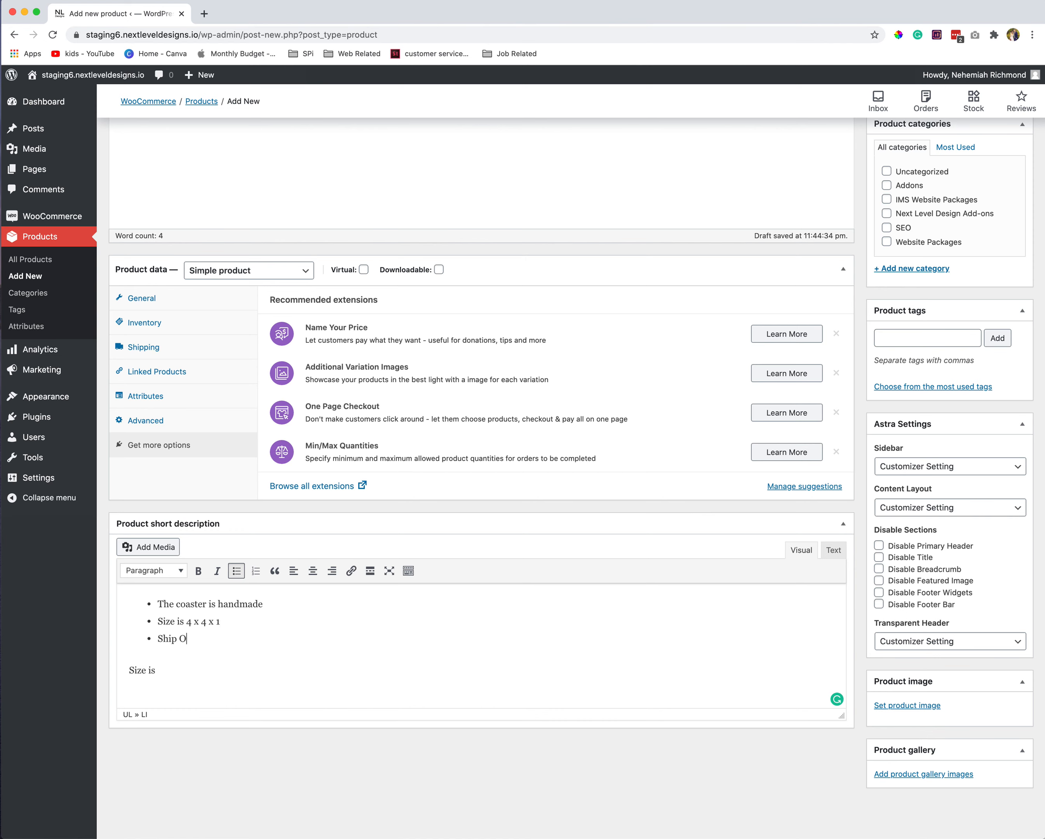
key("shift+Down")
key("BackSpace")
- Publish the Coaster product from the Publish box at the top of the edit page
scroll(359, 609, "up", 5)
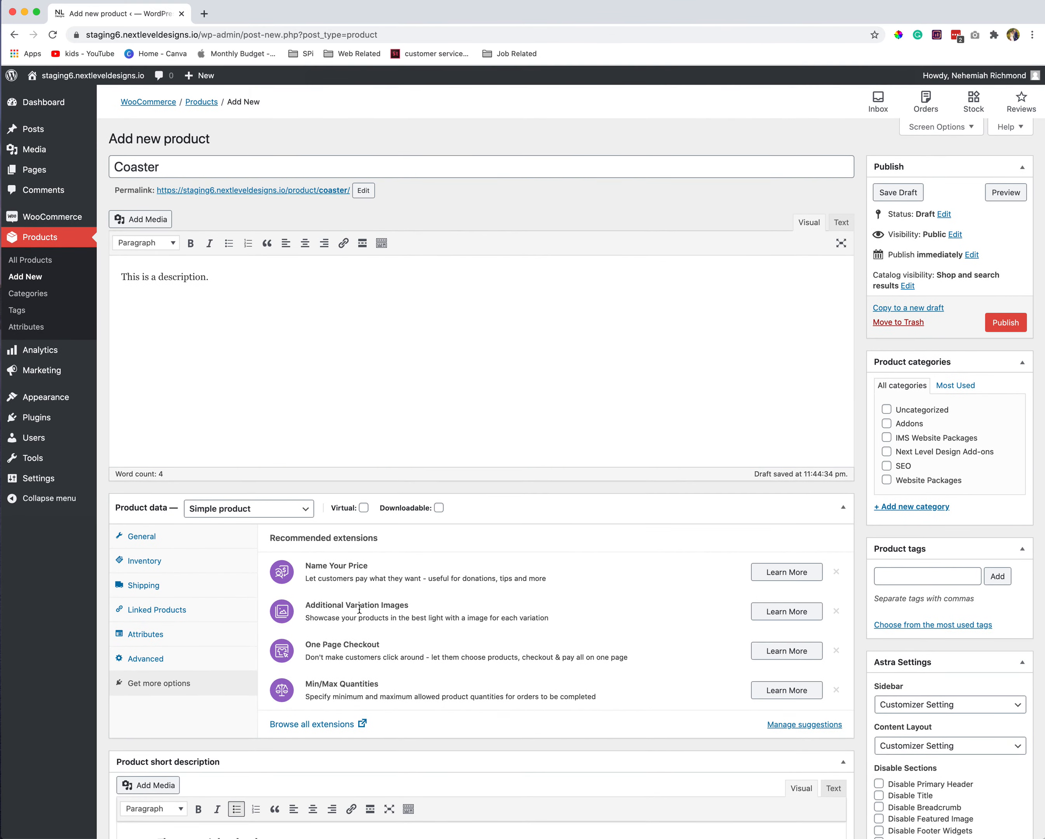
left_click(1002, 322)
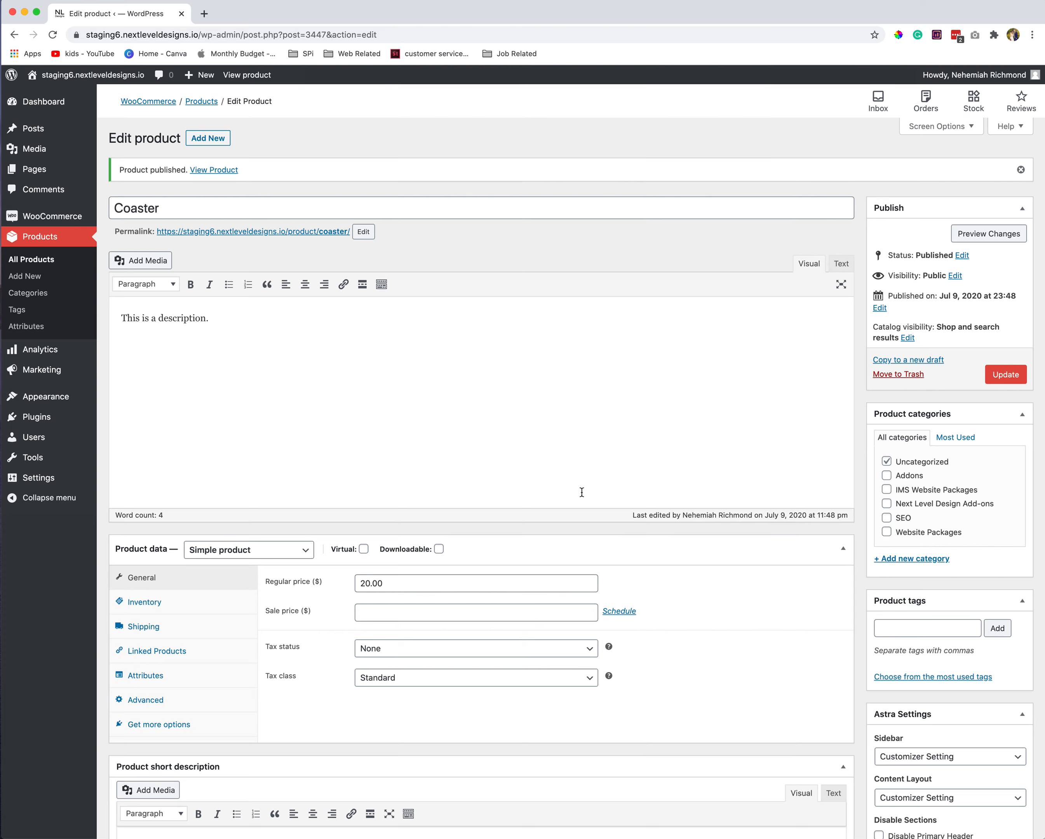
- Create a new 'Coasters' product category and assign it to the product
left_click(915, 565)
left_click(905, 584)
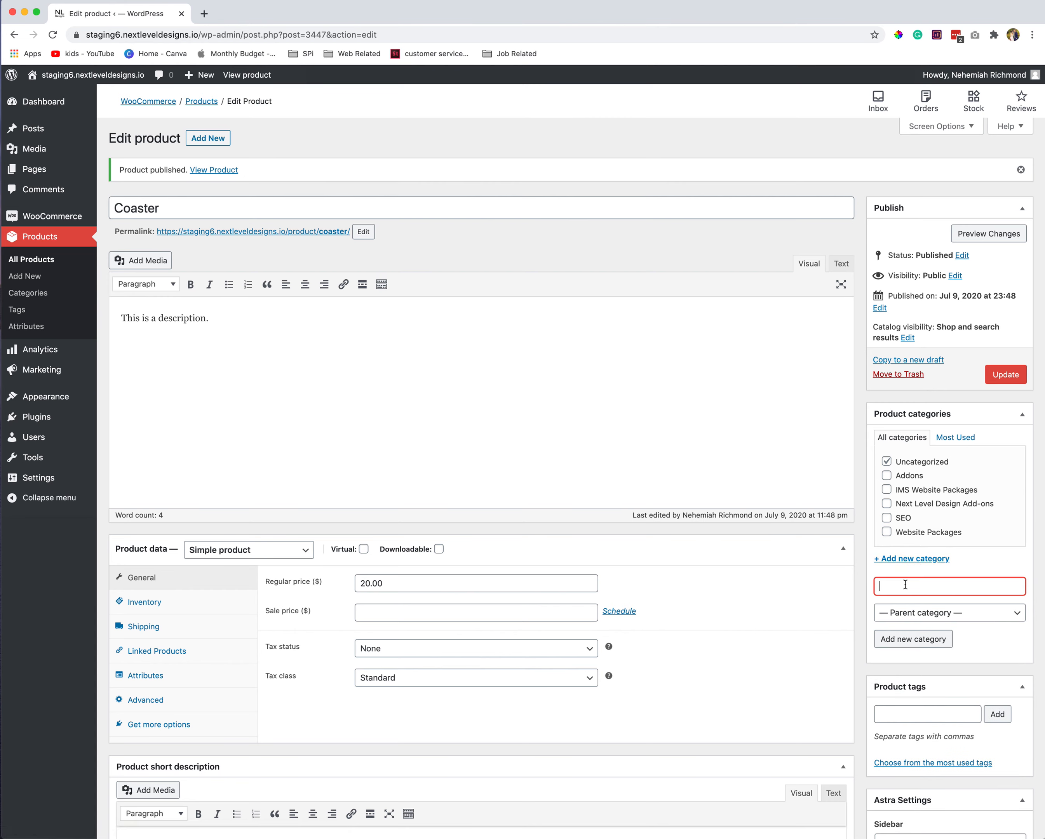
type("Coasters")
left_click(923, 641)
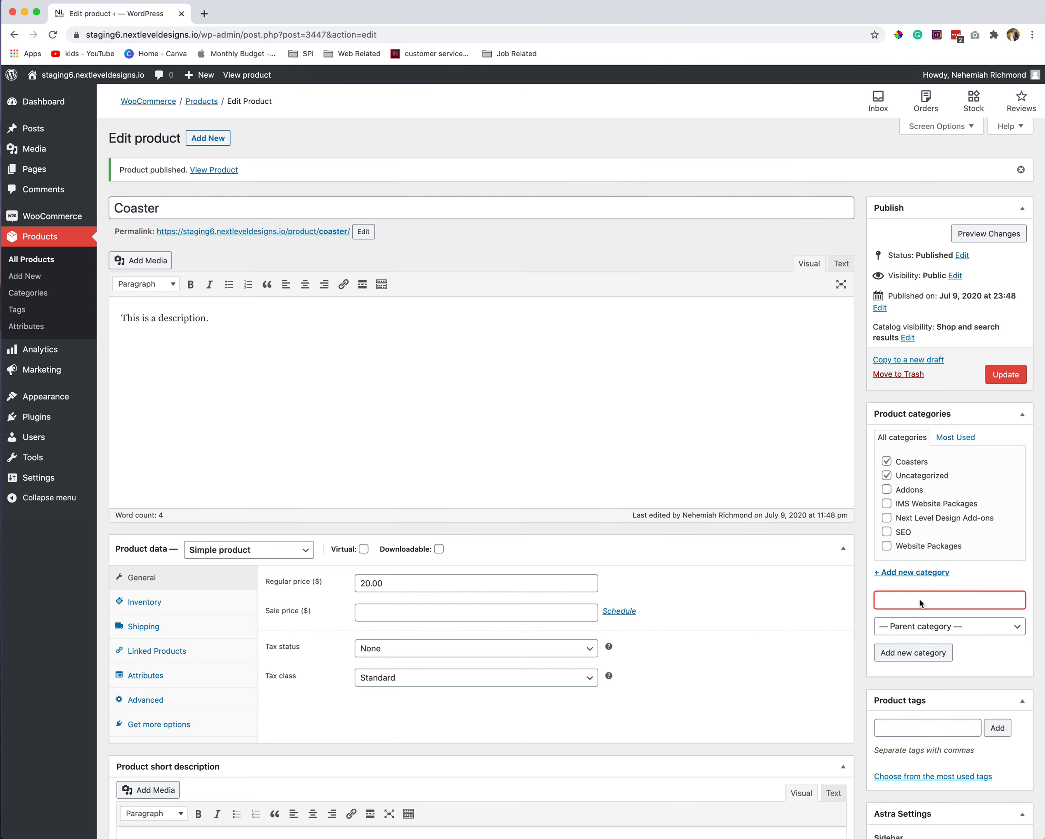
- Drop the Uncategorized category, update the product, and preview it on the storefront
left_click(887, 475)
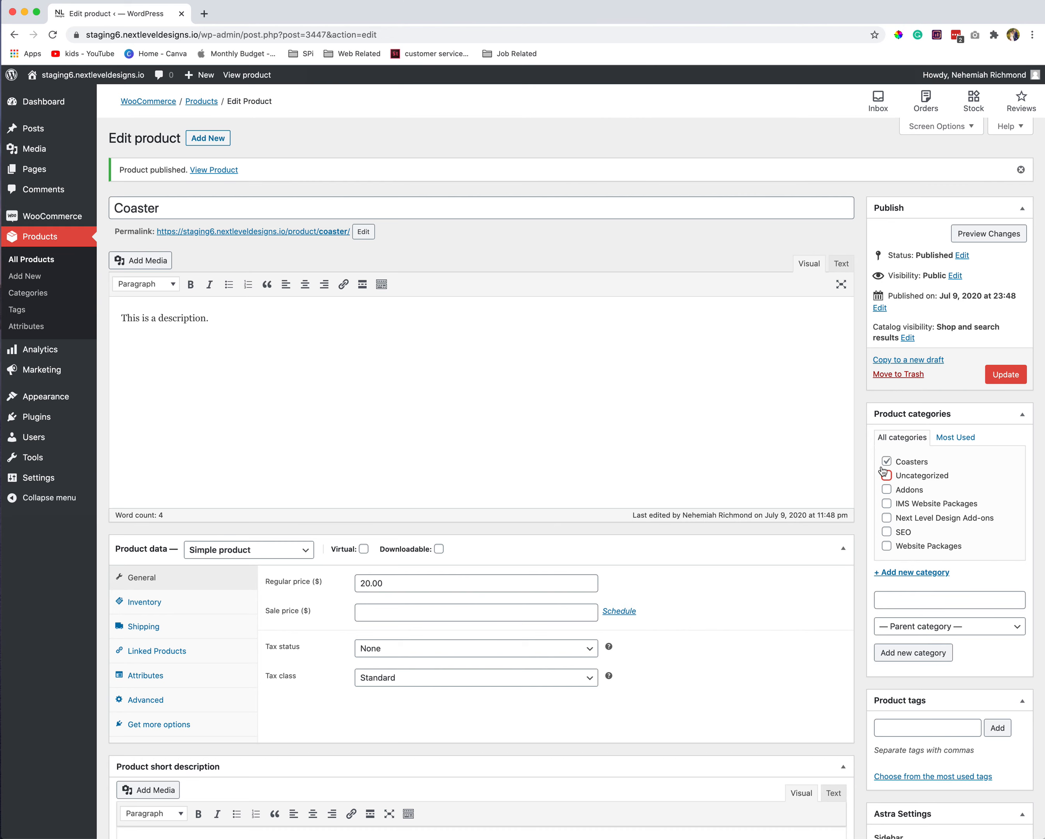
left_click(1011, 379)
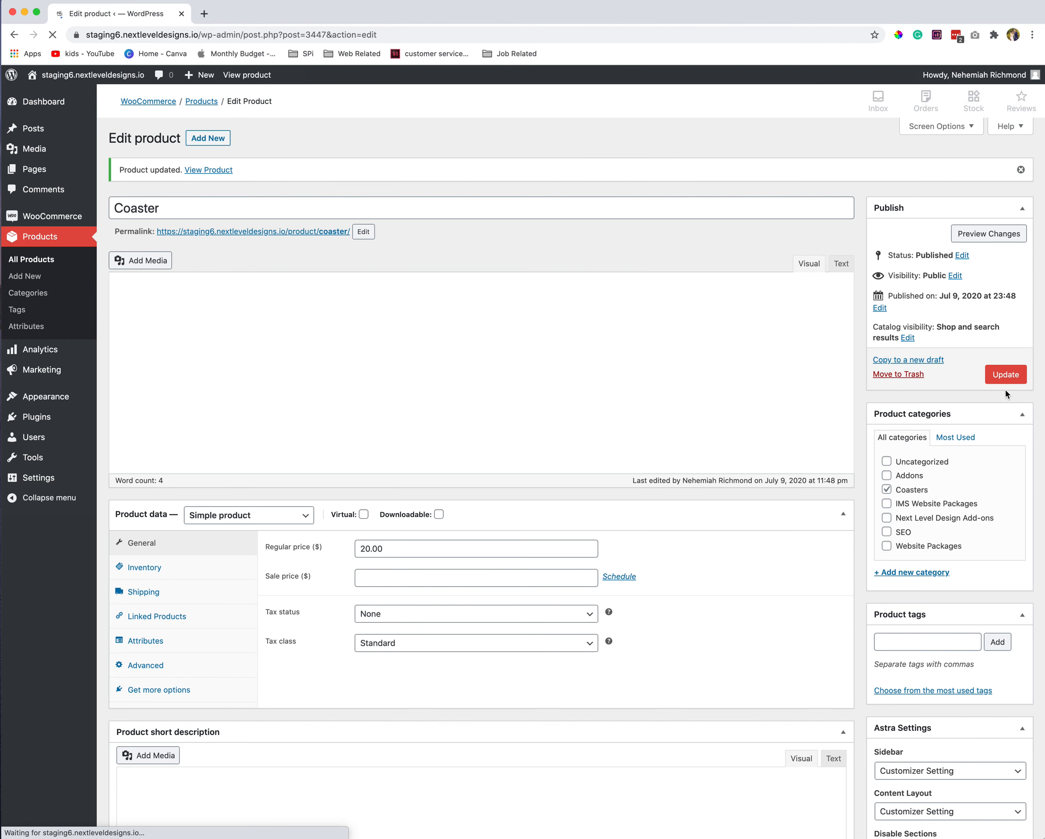
left_click(990, 235)
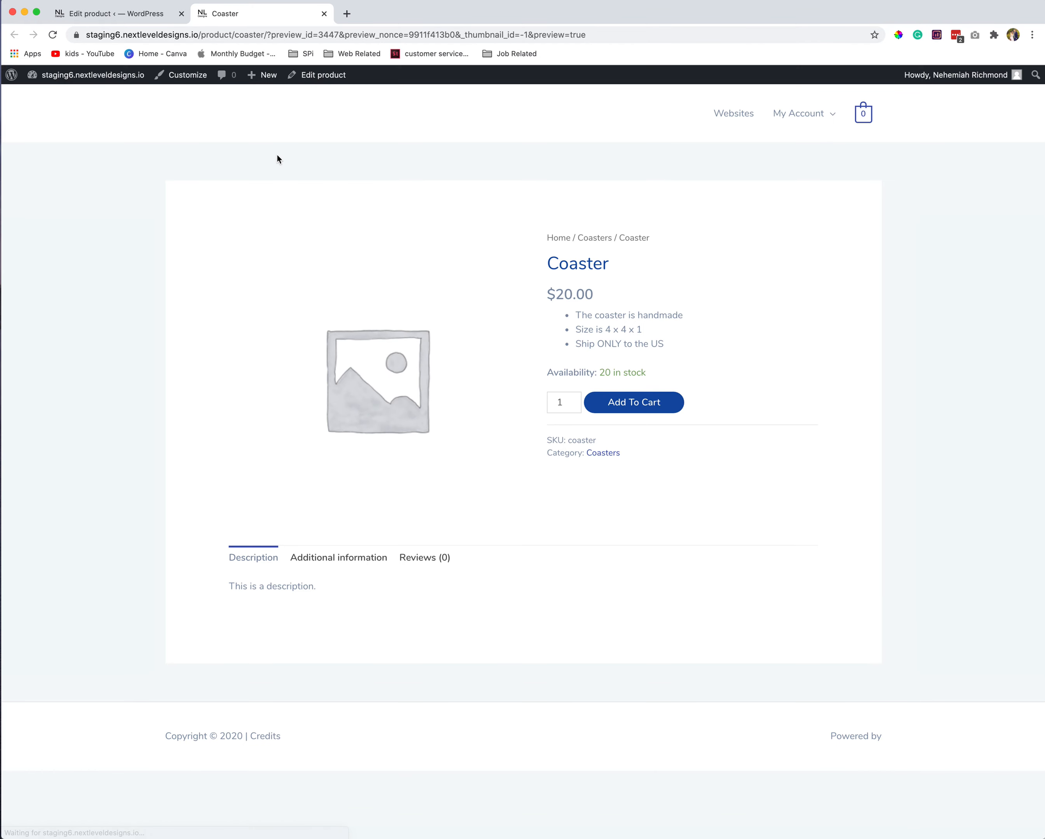